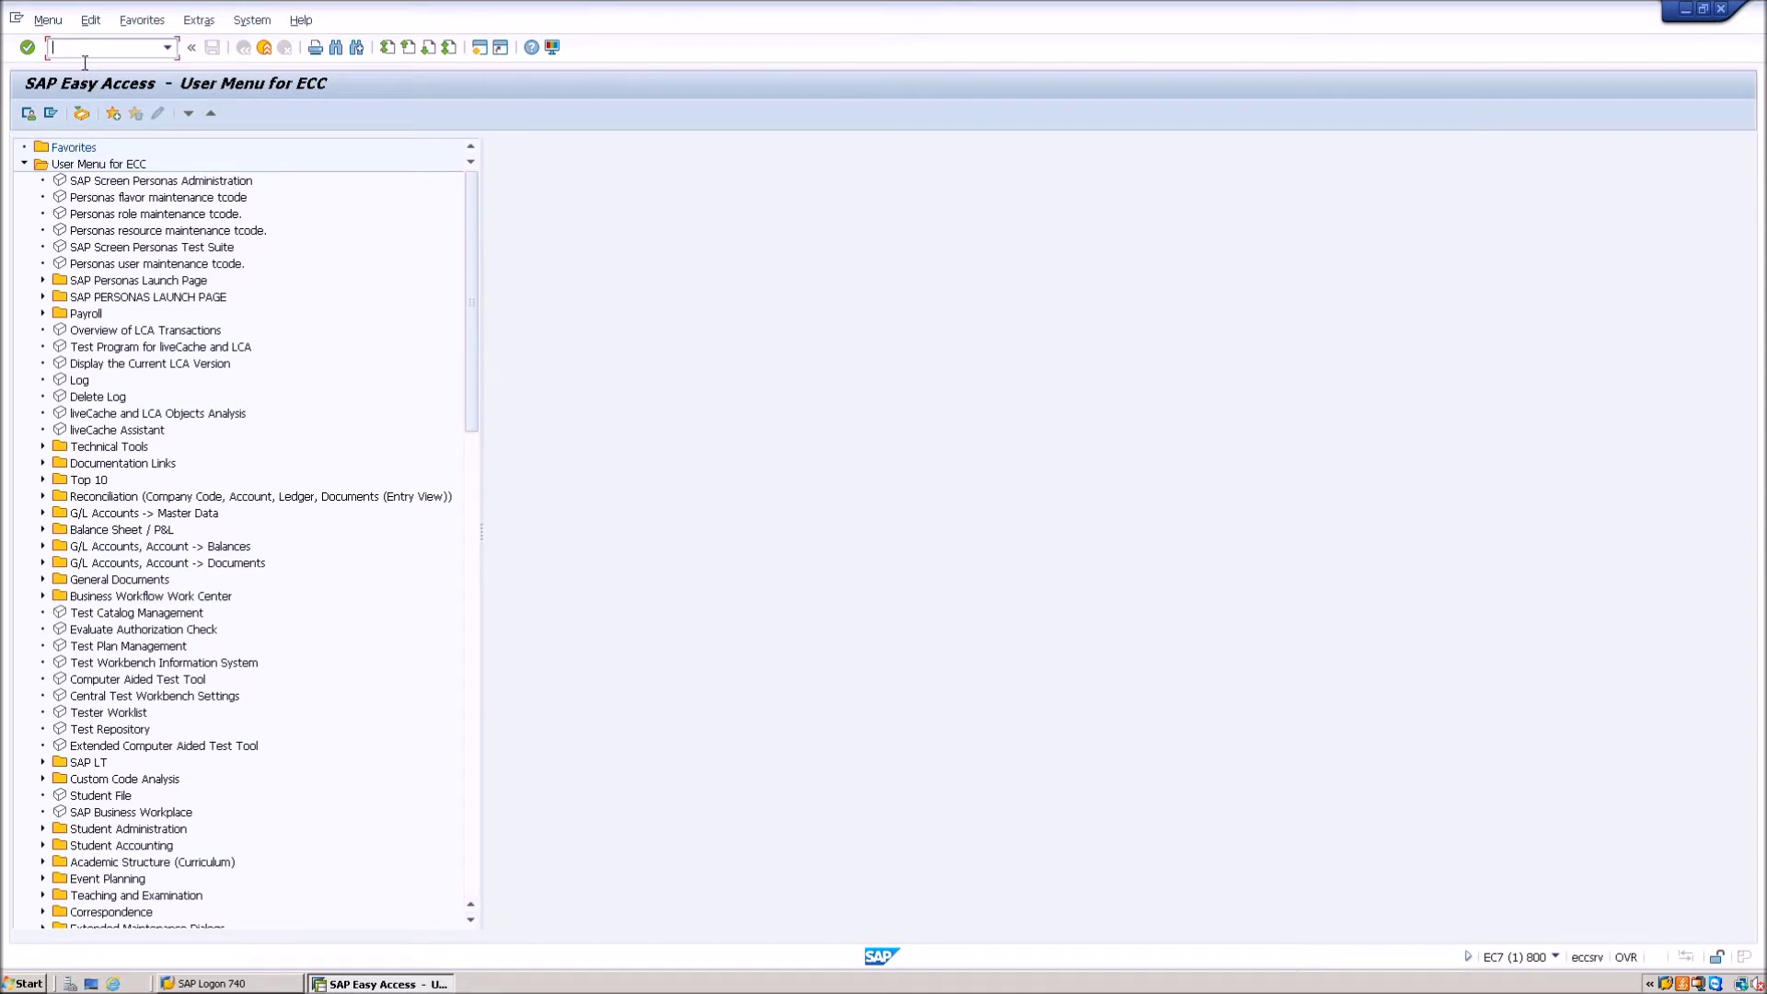
Step: Enter transaction code SPRO in the SAP Easy Access command field
text(SPRO)
Step: Run SPRO and navigate SAP Reference IMG > Enterprise Structure > Definition > Logistics - General > Define, copy, delete, check plant
click(36, 57)
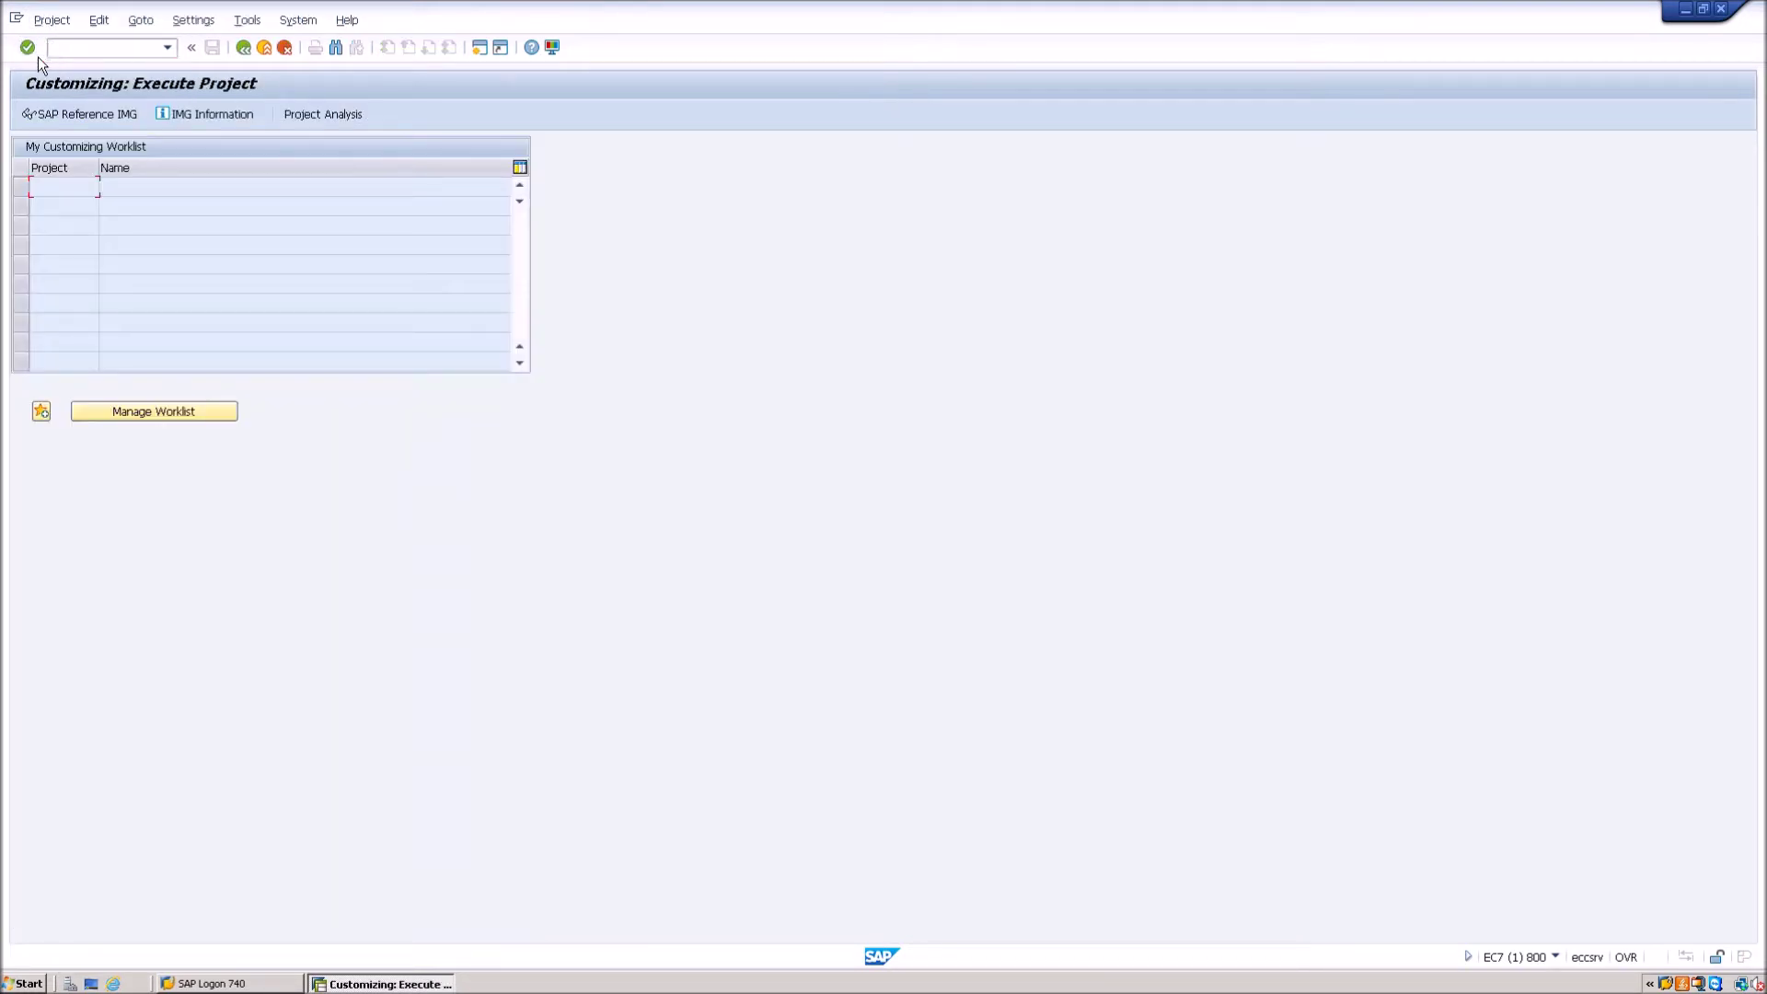
click(89, 125)
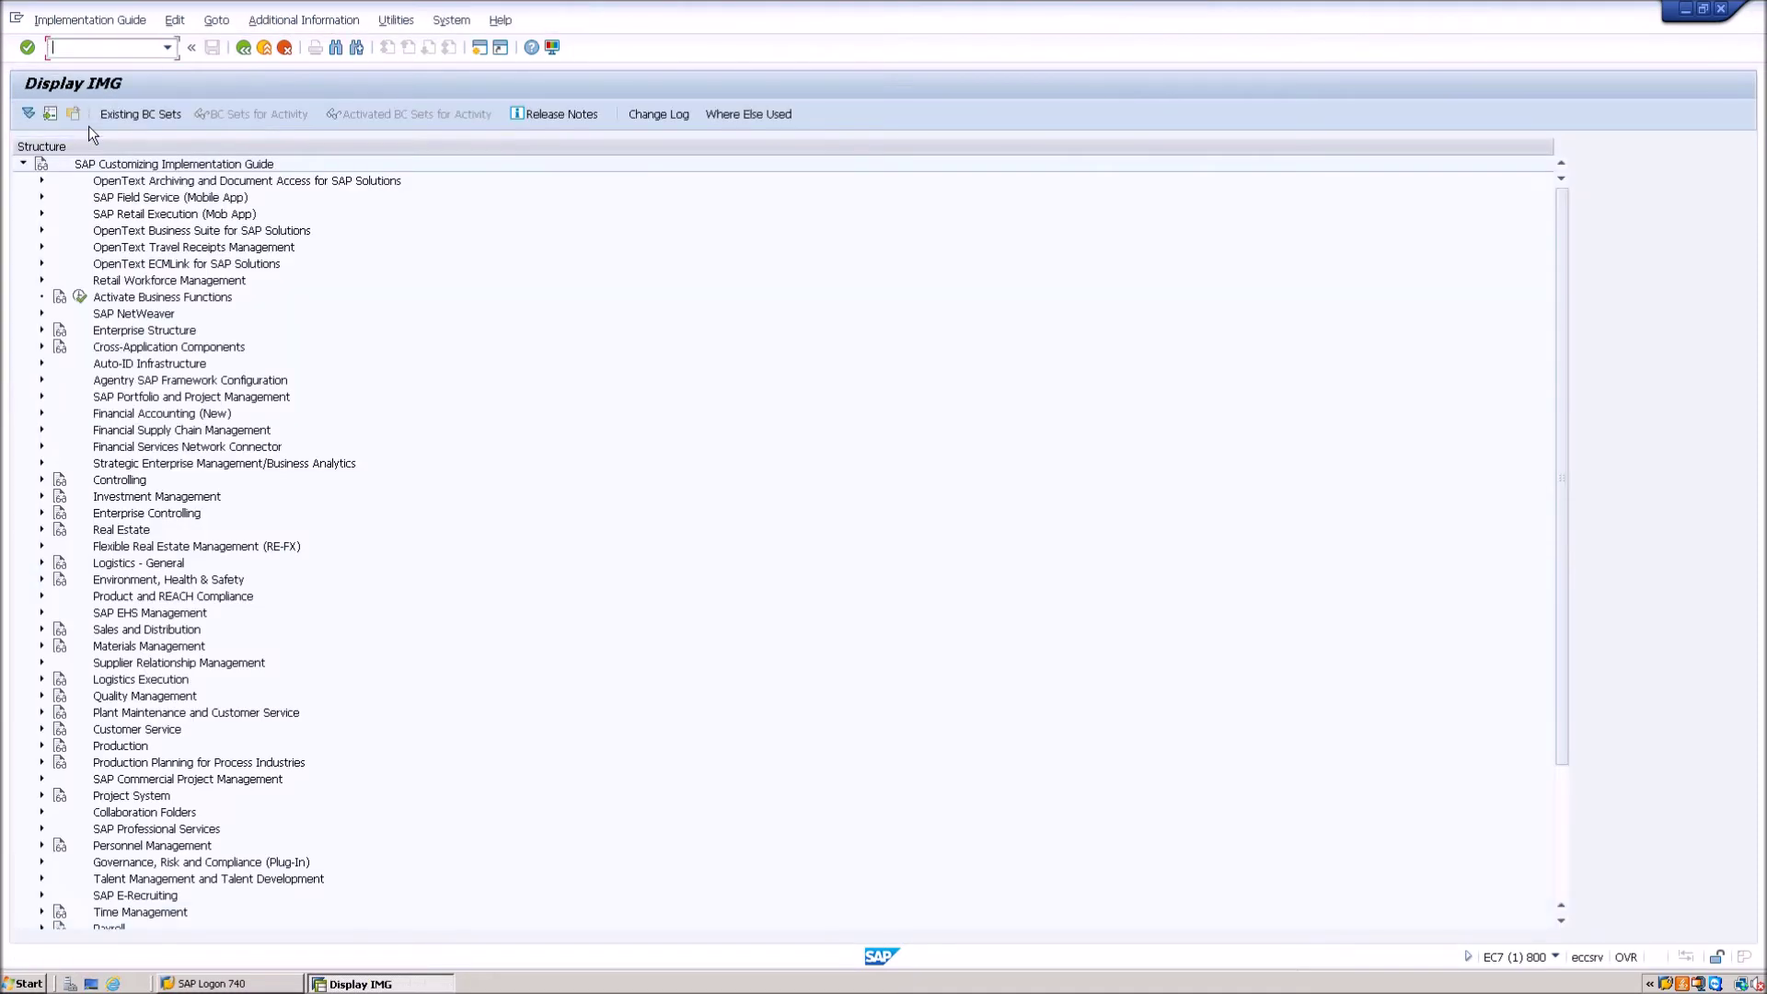
click(73, 333)
click(52, 337)
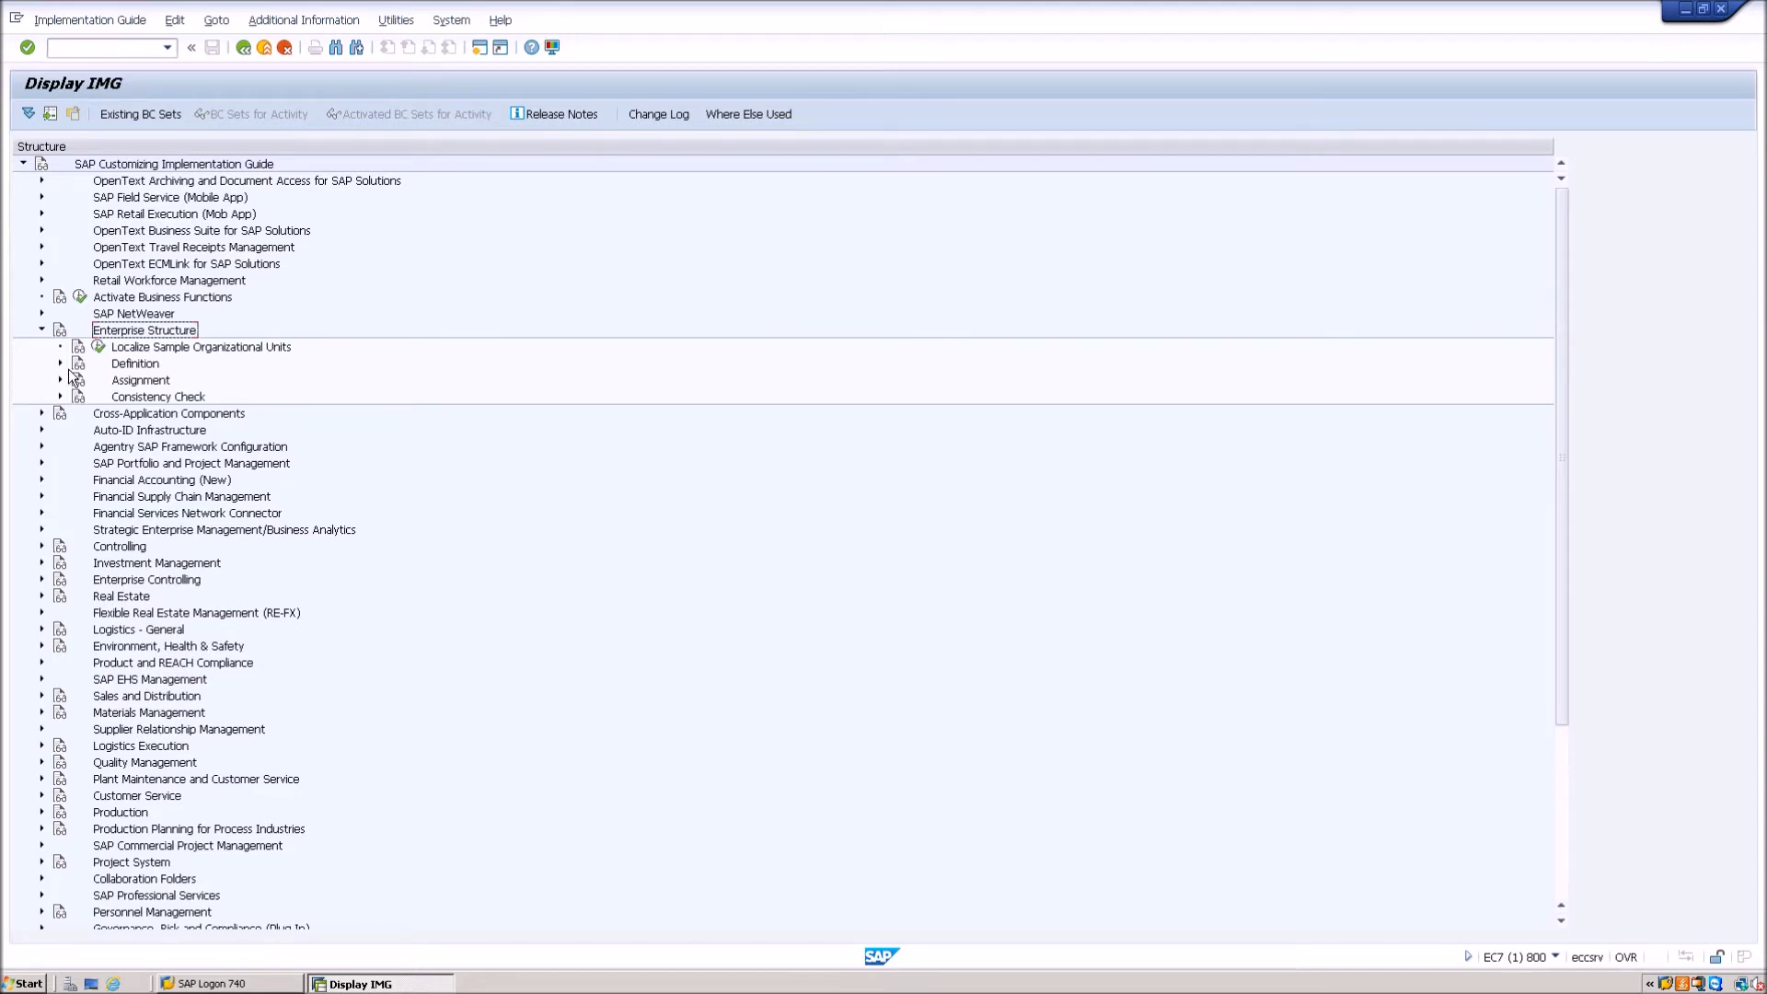
click(68, 369)
click(79, 416)
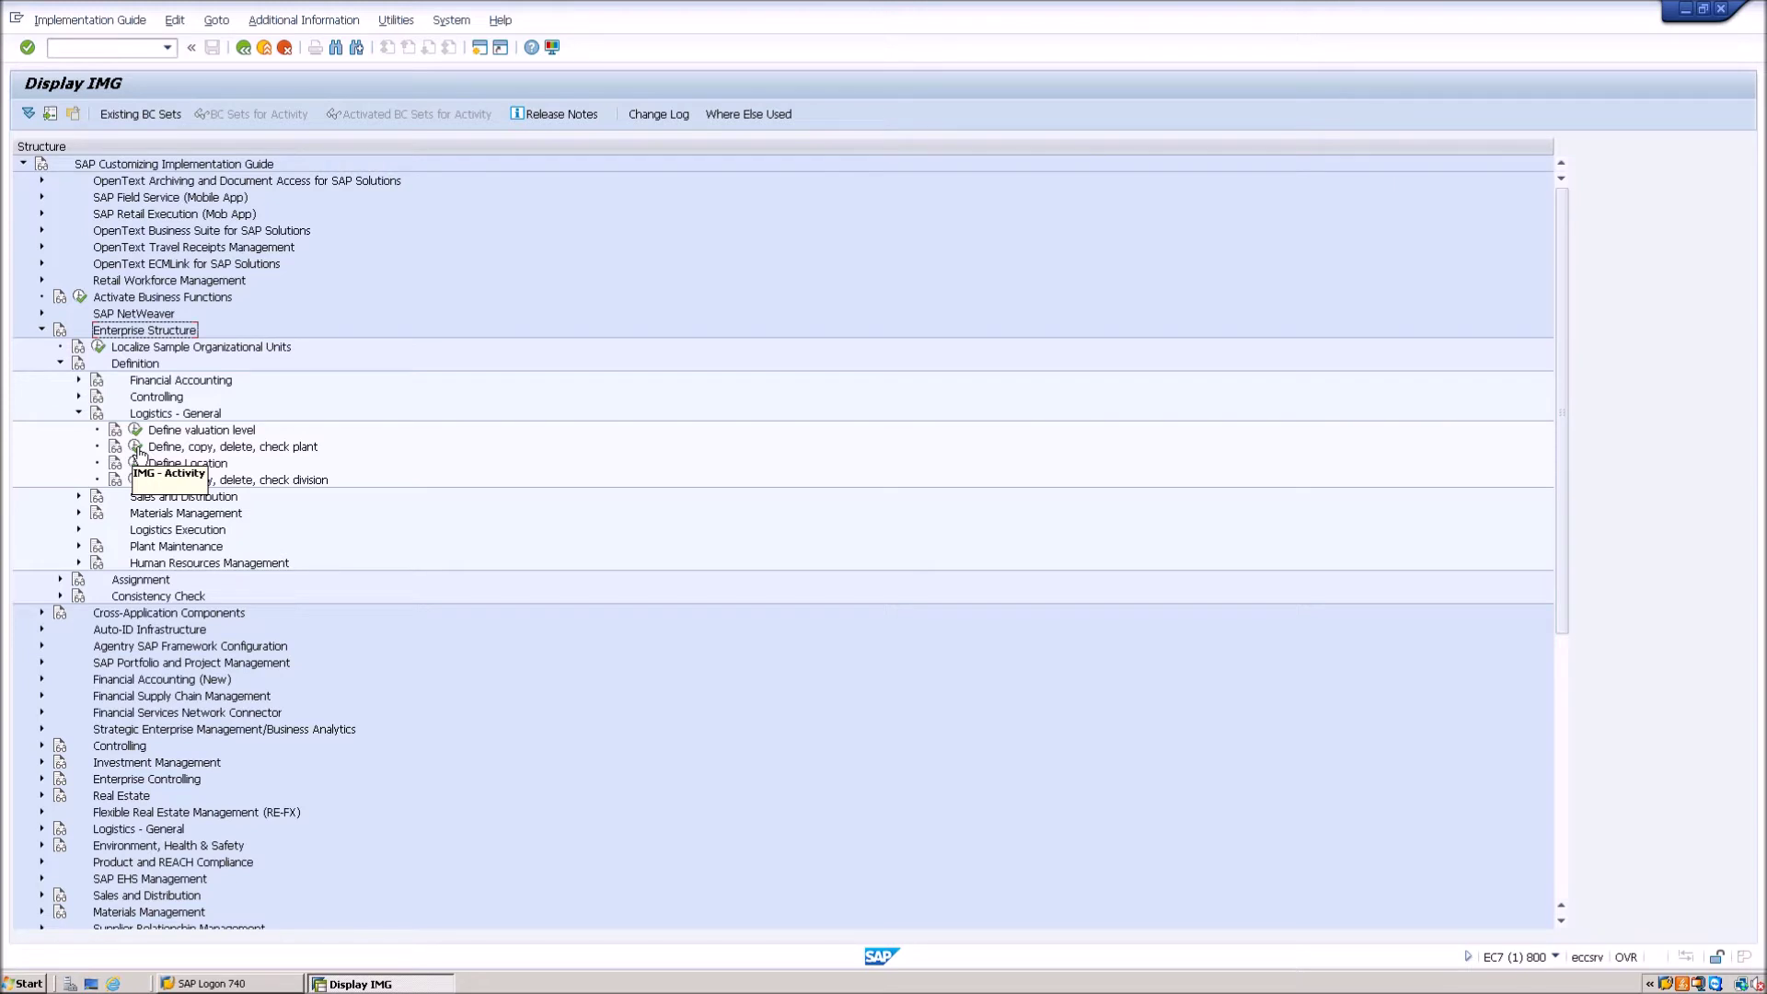
click(136, 448)
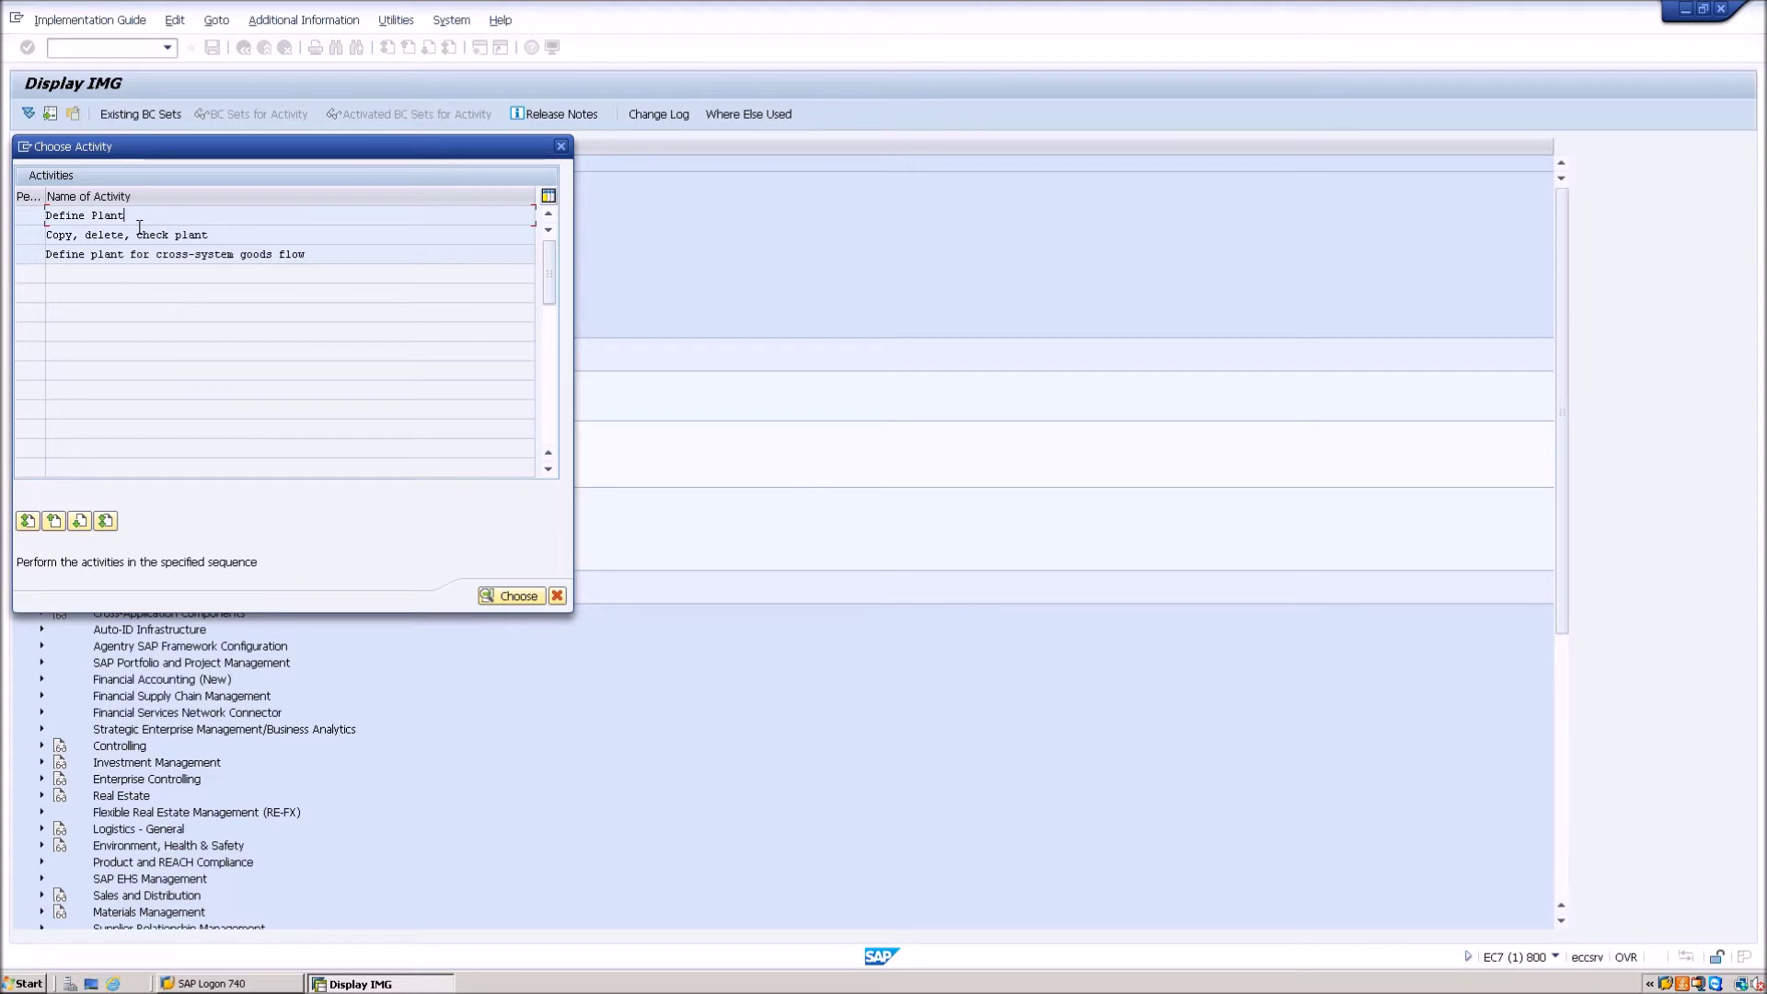
Step: Choose the Define Plant activity to open the Plants overview table
click(506, 602)
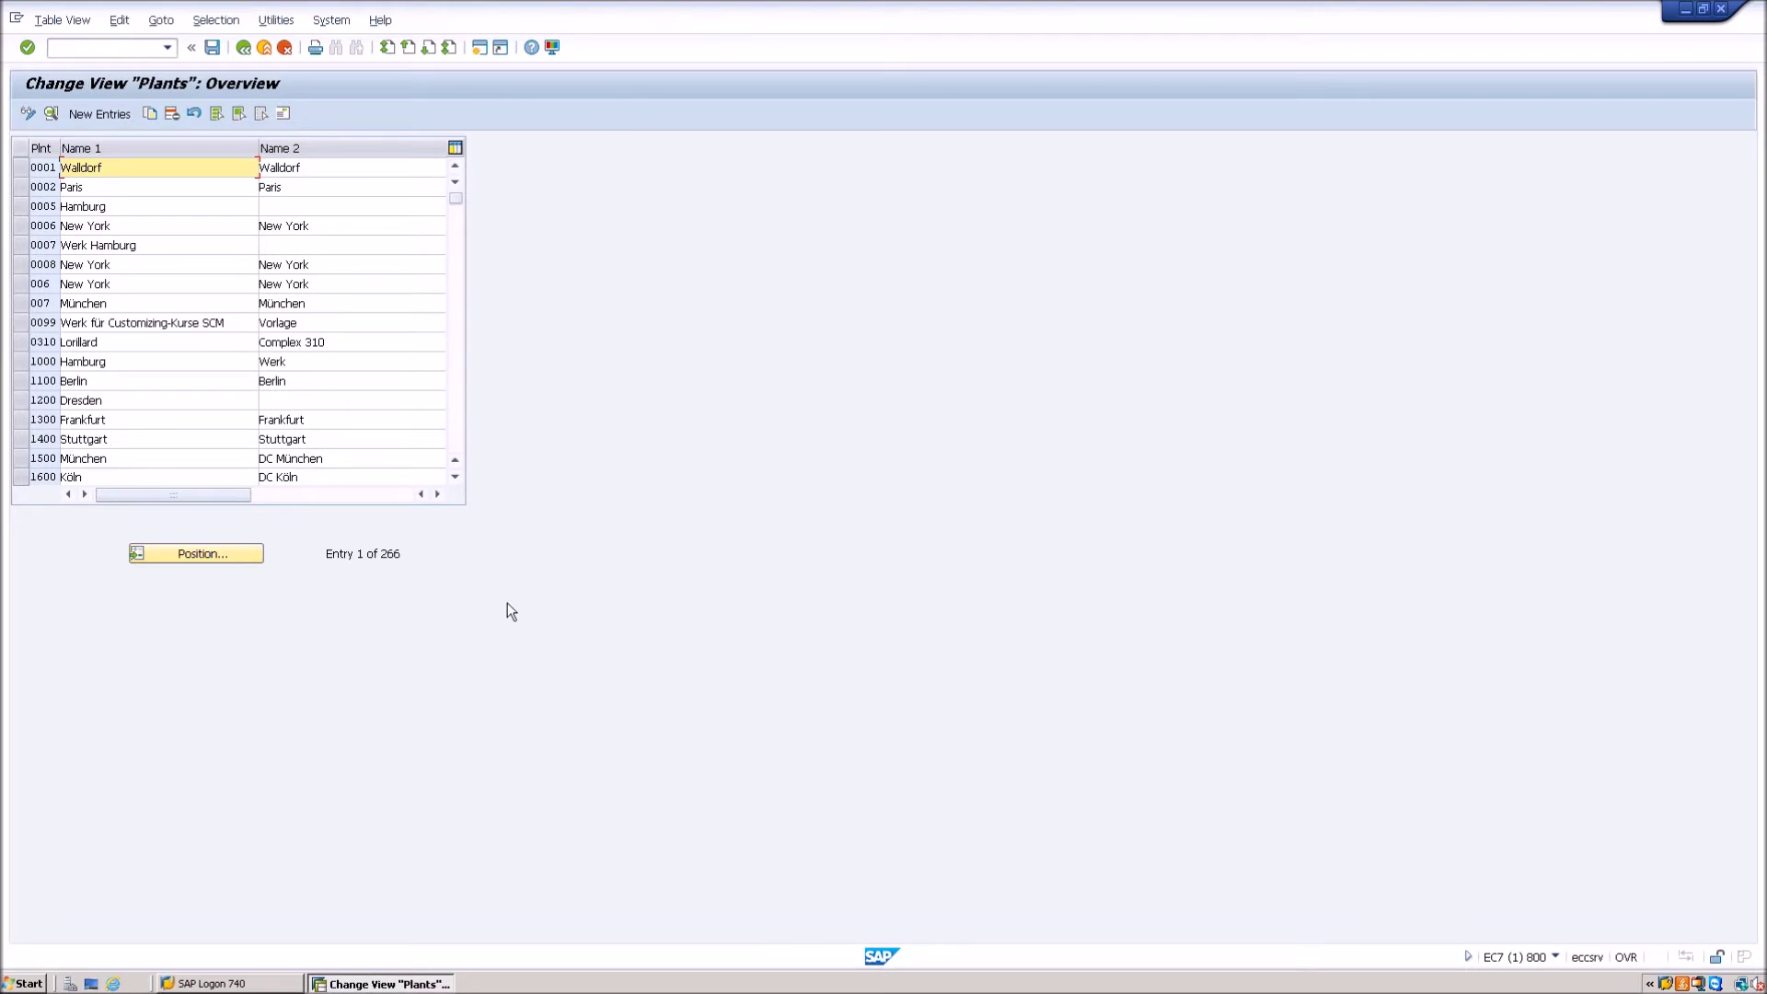
Step: Position the Plants table at plant SS01 and select its row
click(207, 555)
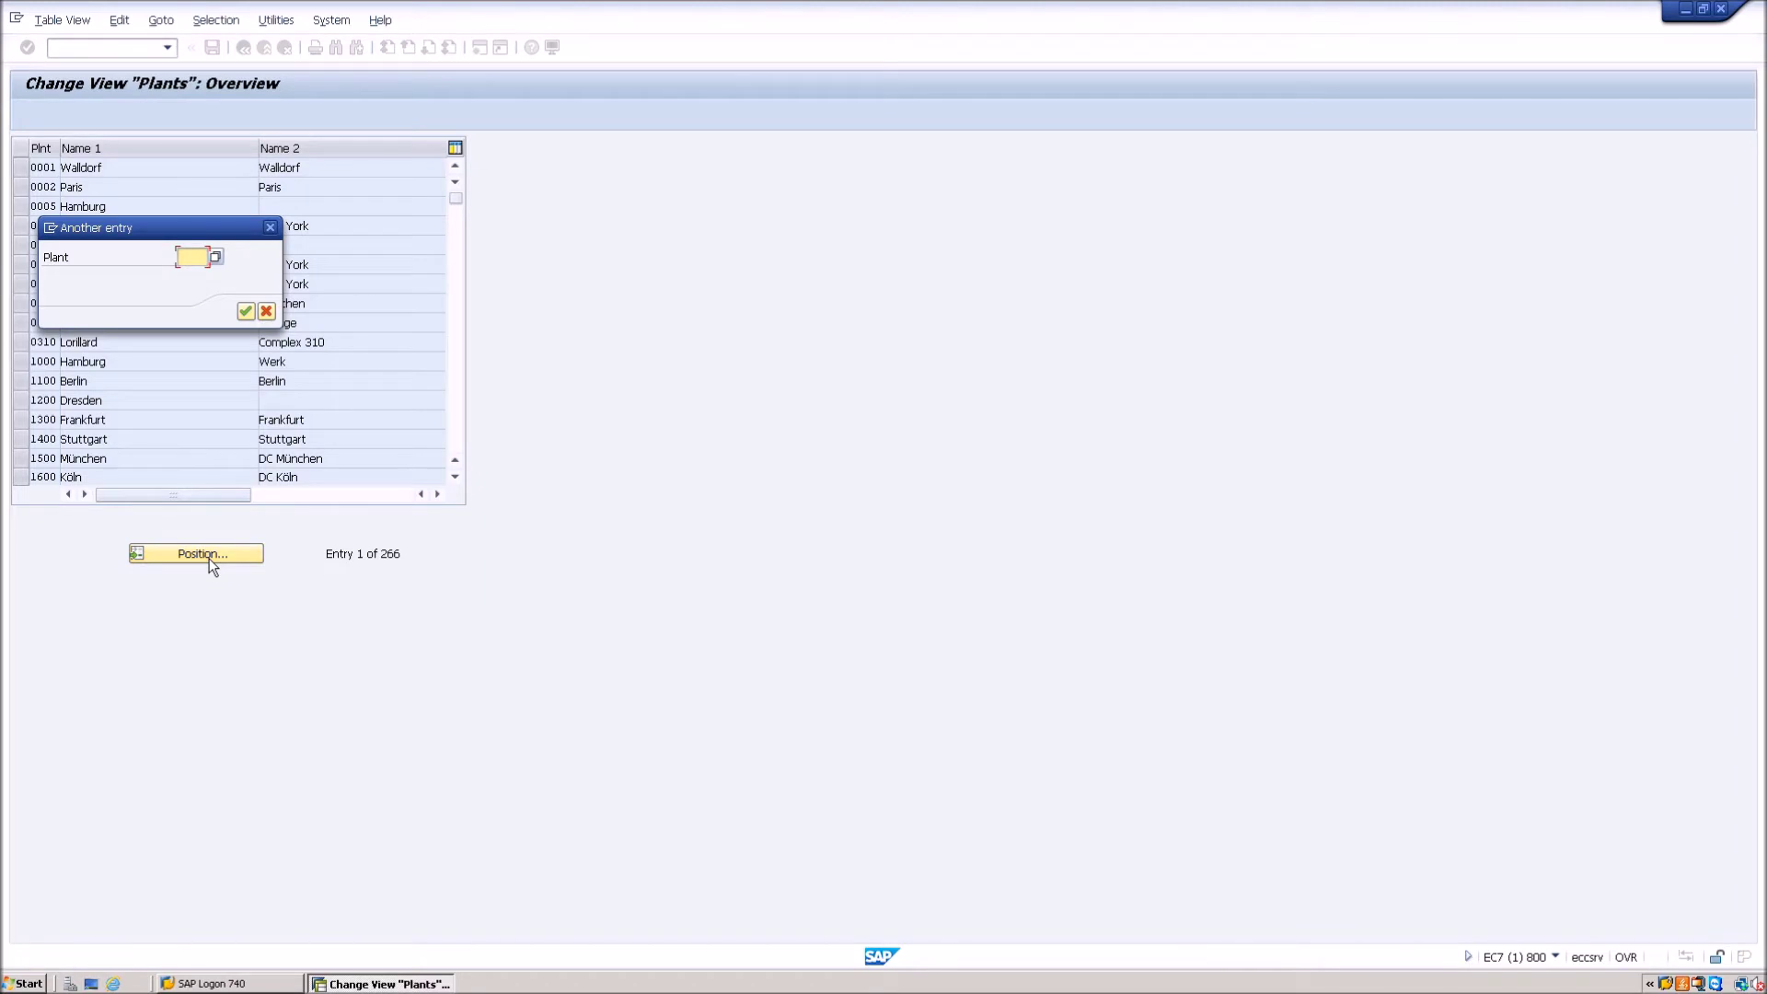
text(SS01)
key(Return)
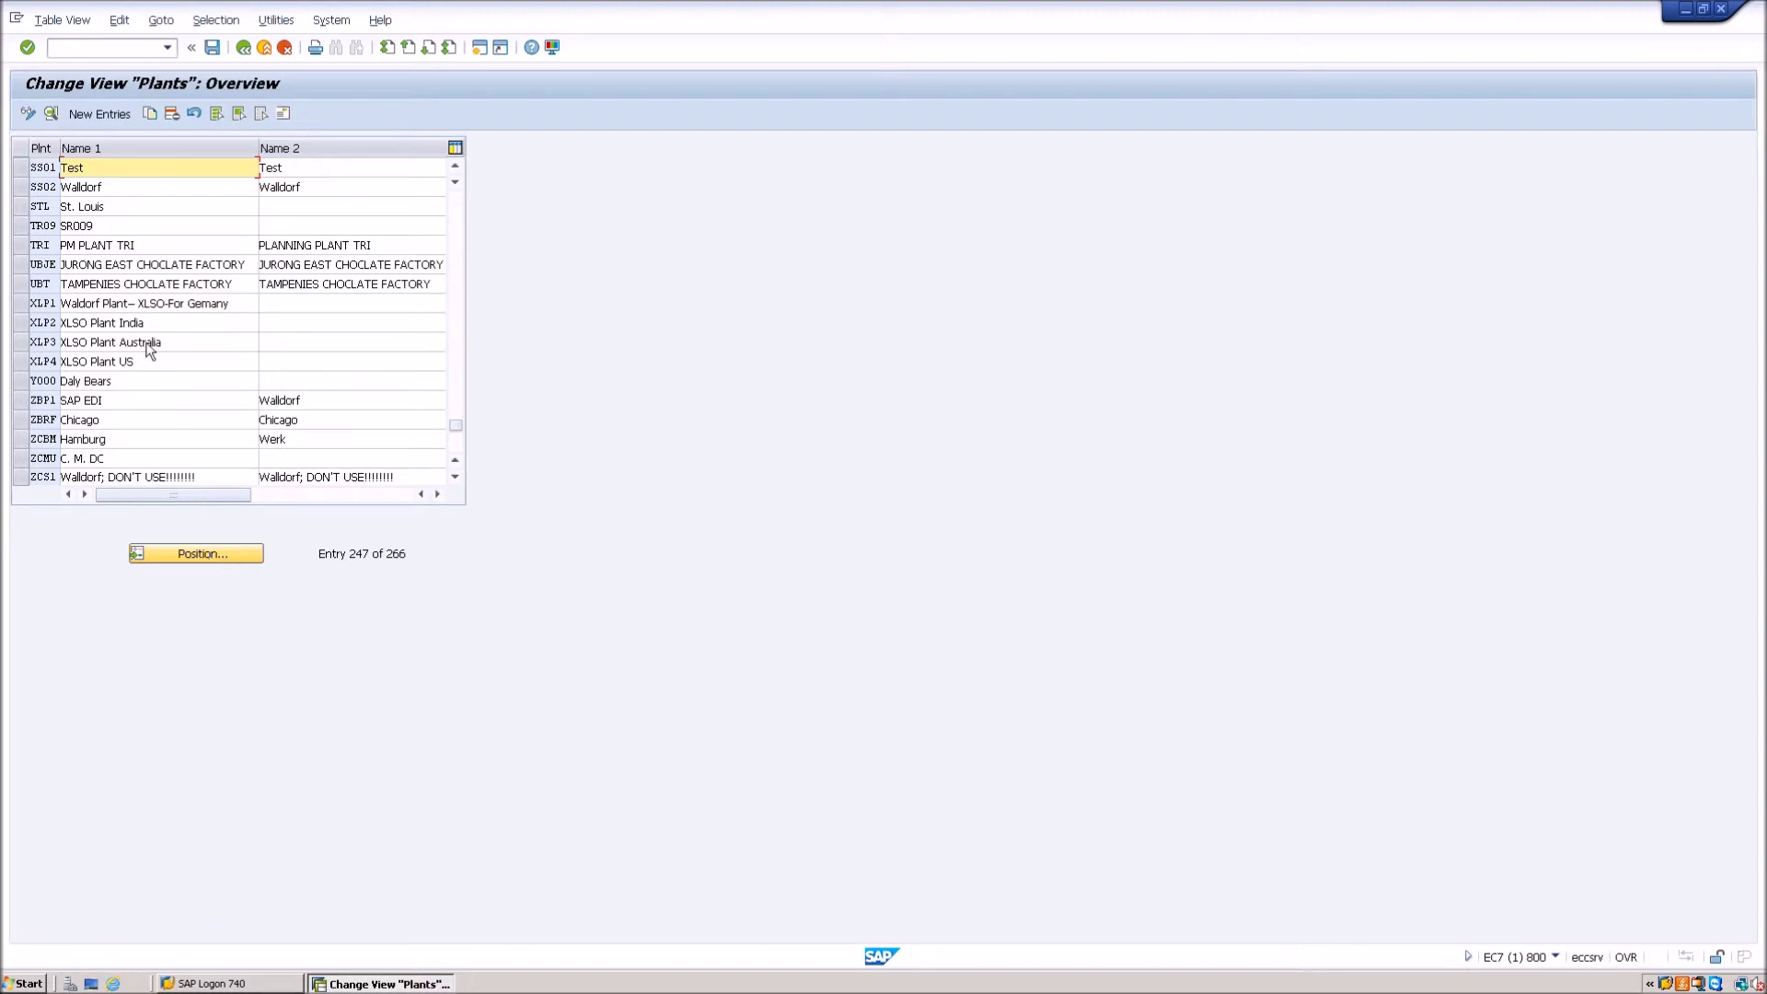
click(32, 179)
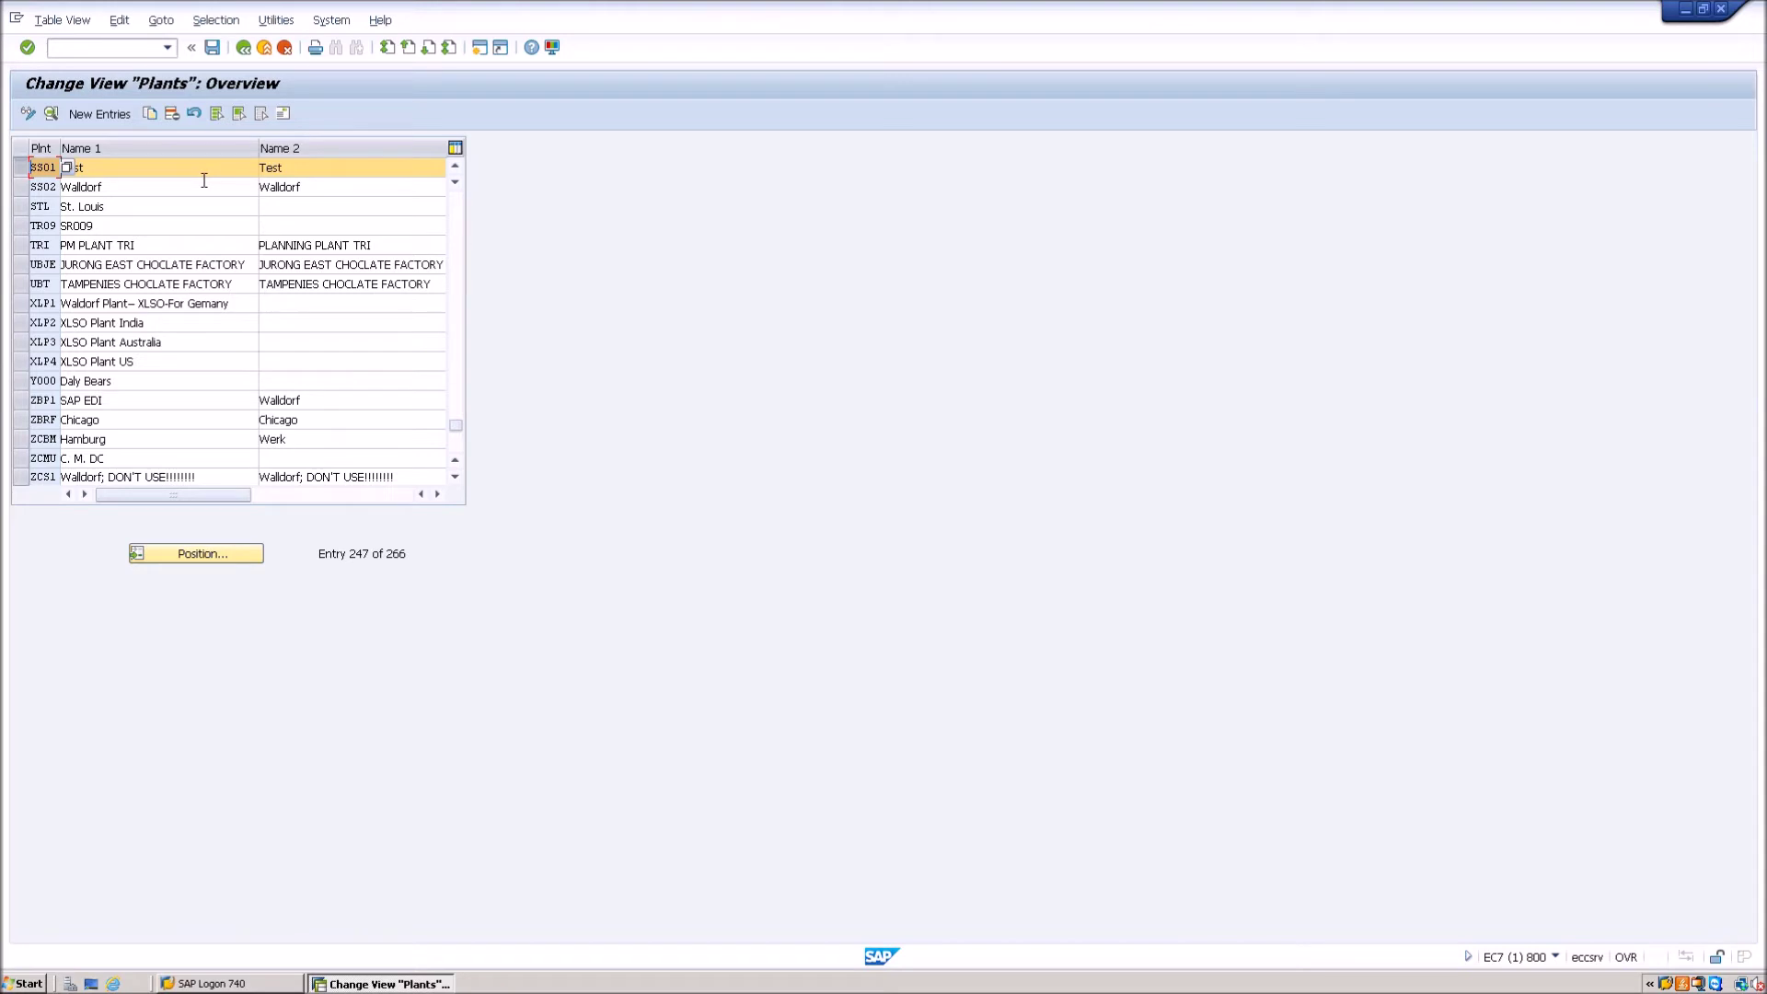
click(353, 174)
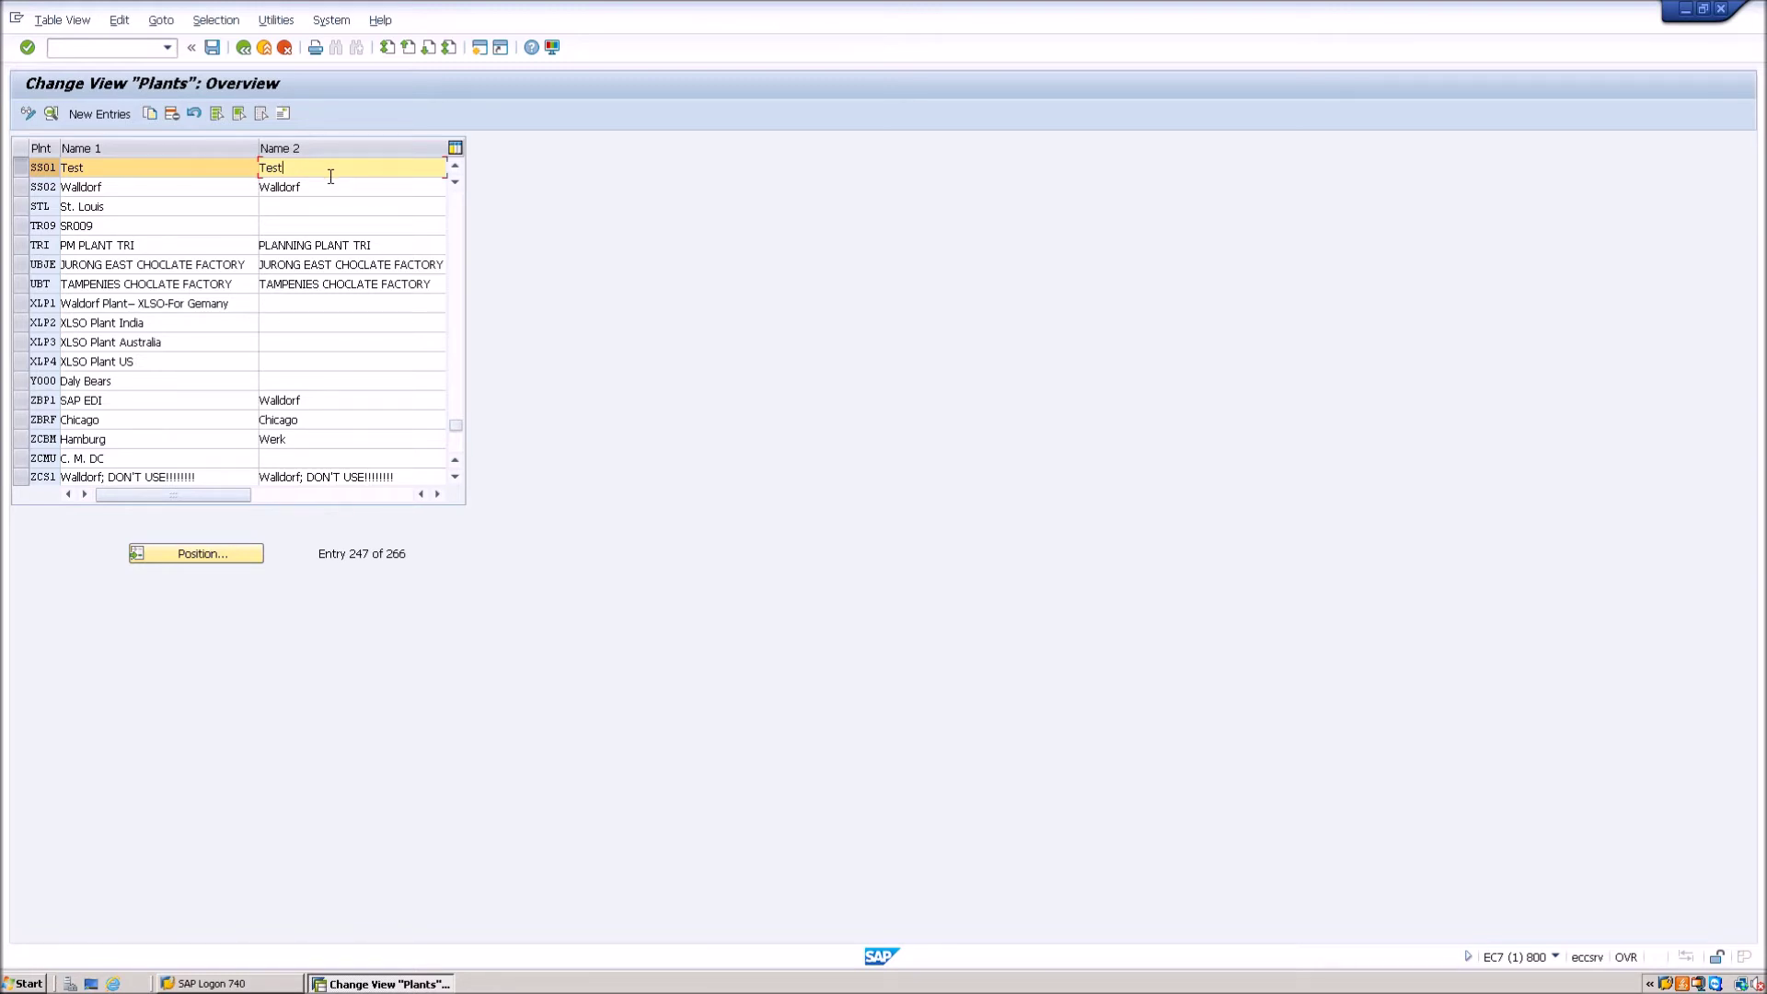
click(39, 123)
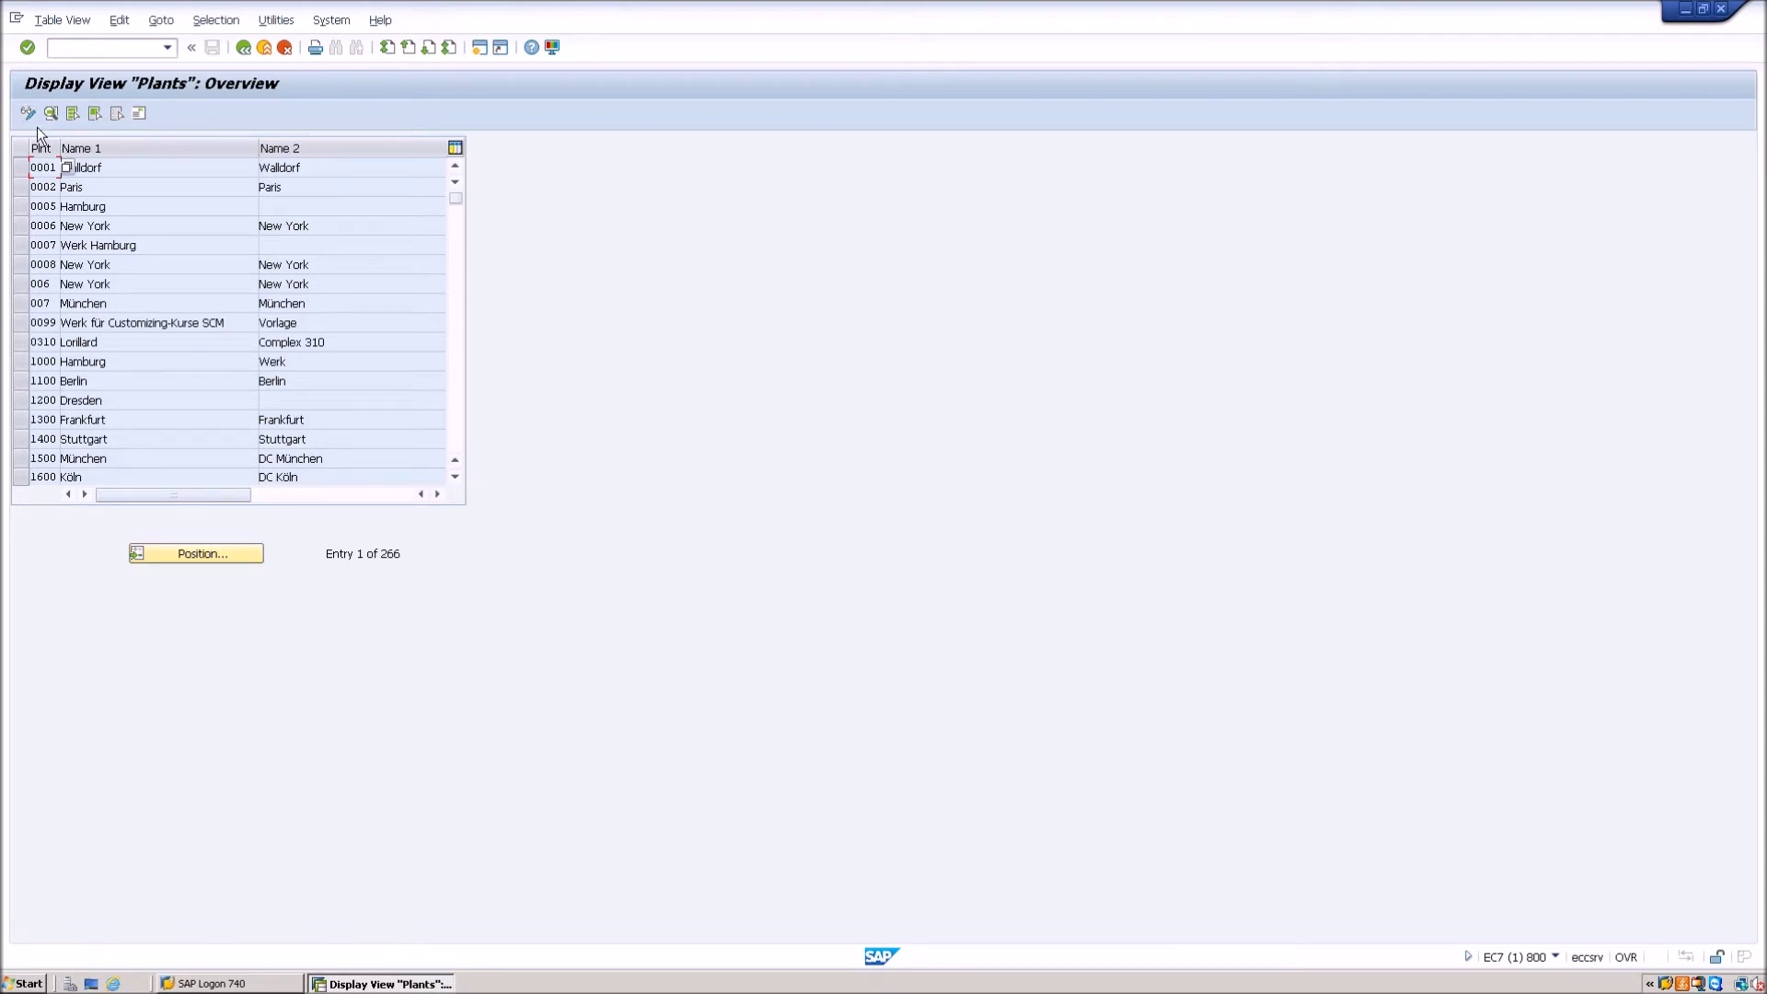
key(ctrl+F1)
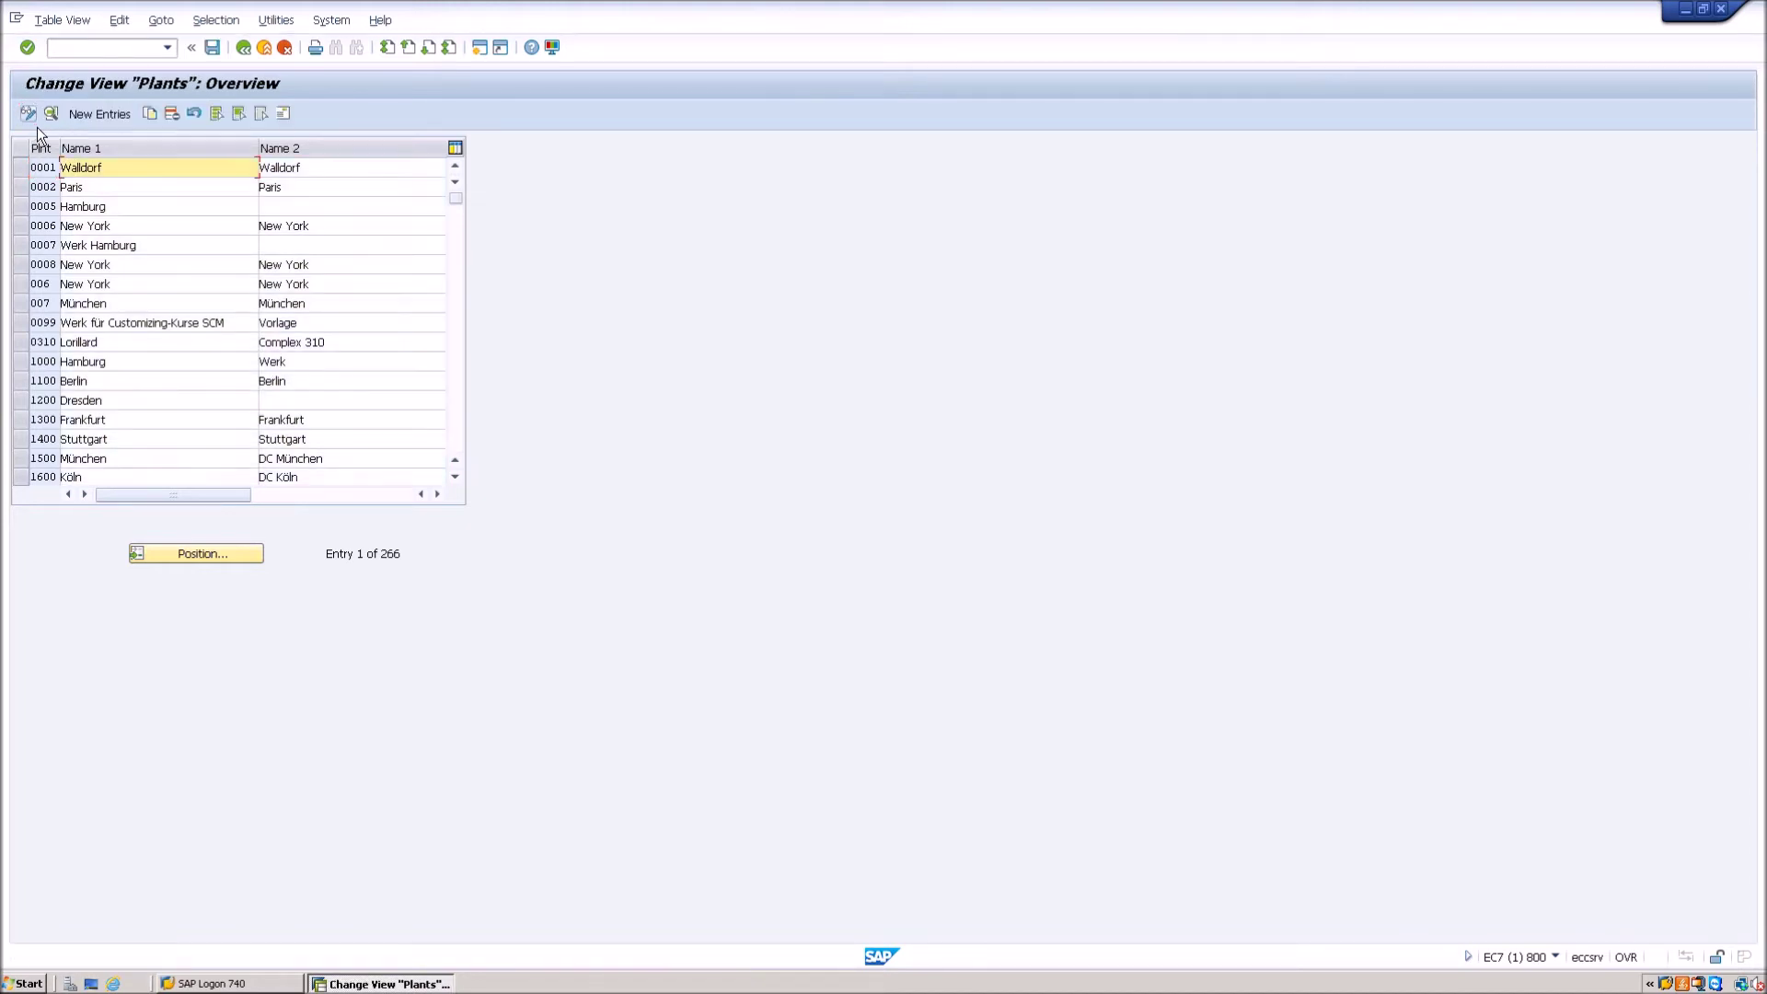
click(219, 562)
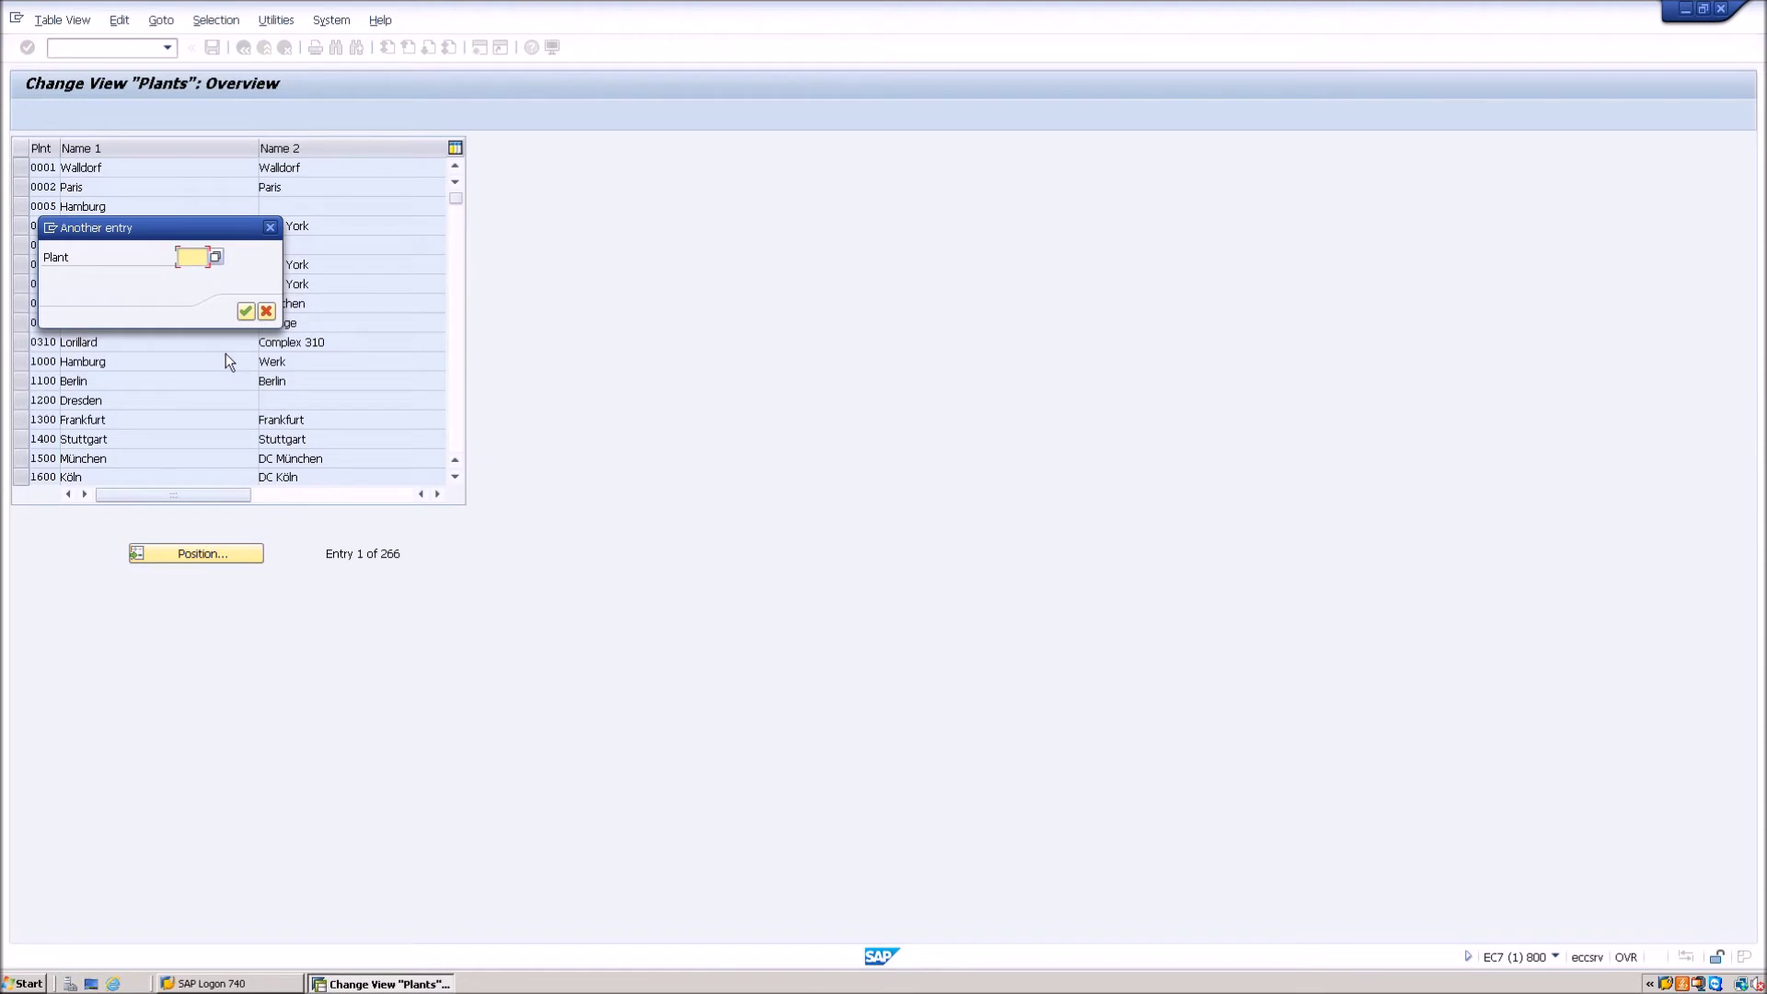
text(SS01)
key(Return)
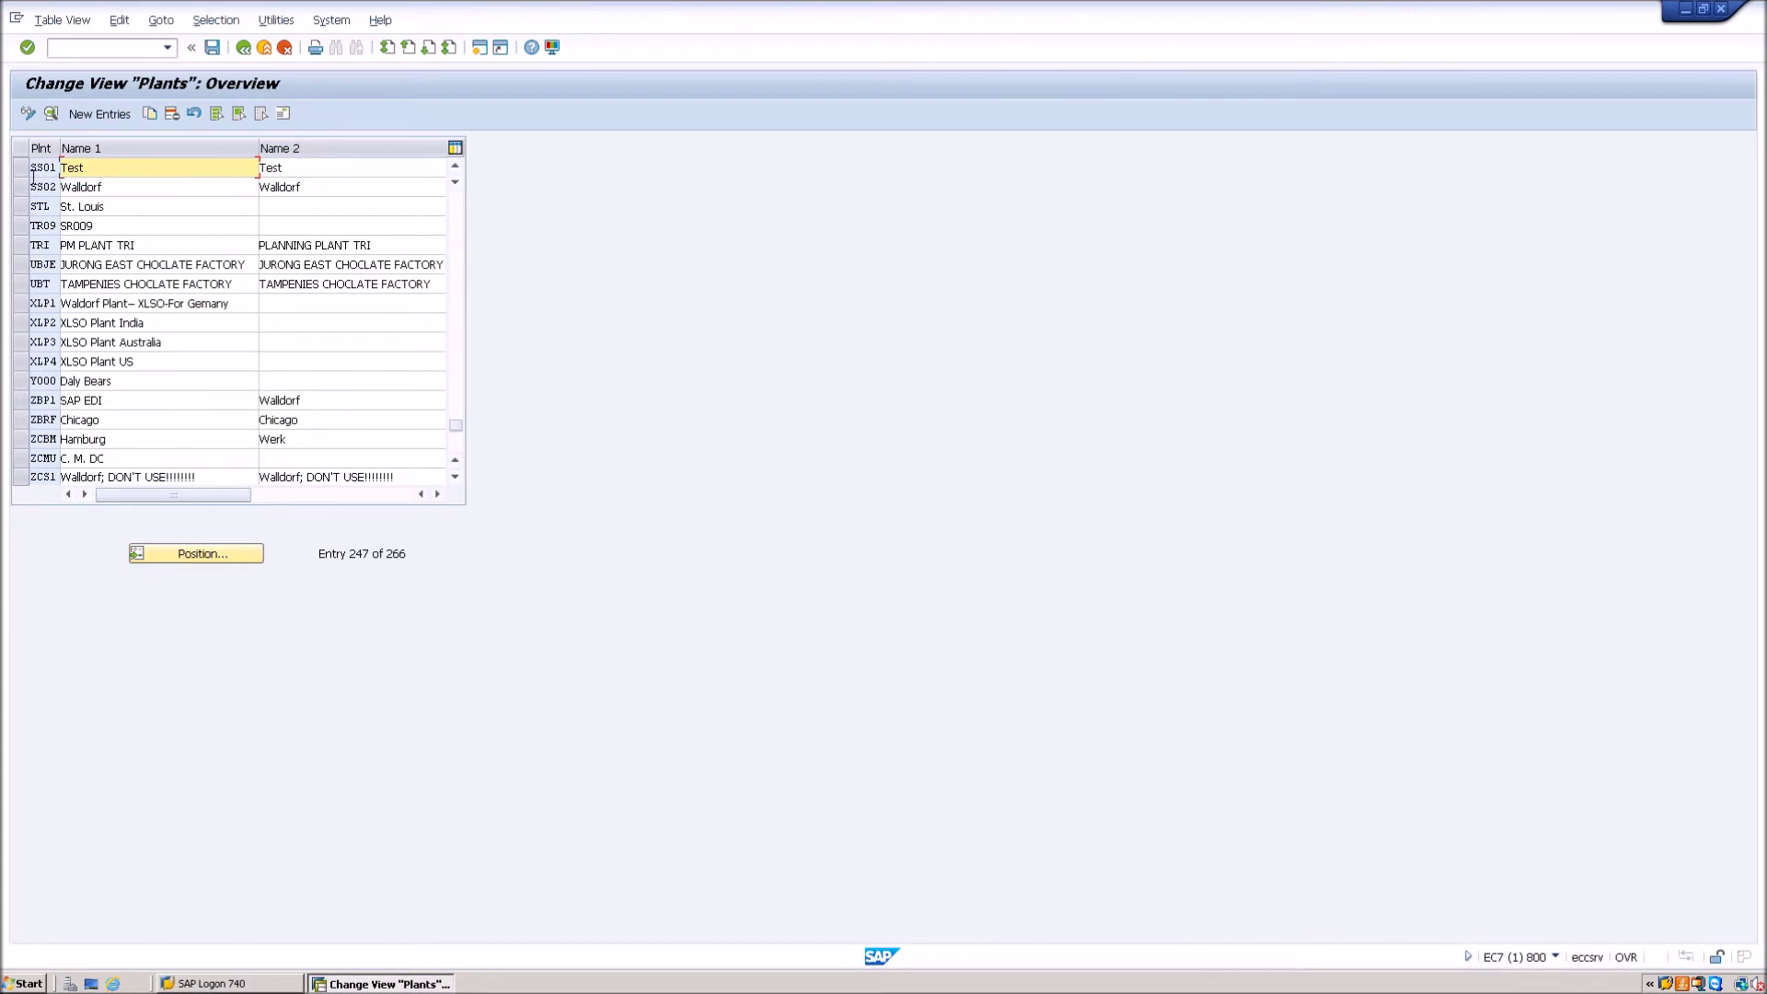
Step: Select the SS01 row and open its Edit address dialog (Shift+F5)
click(20, 167)
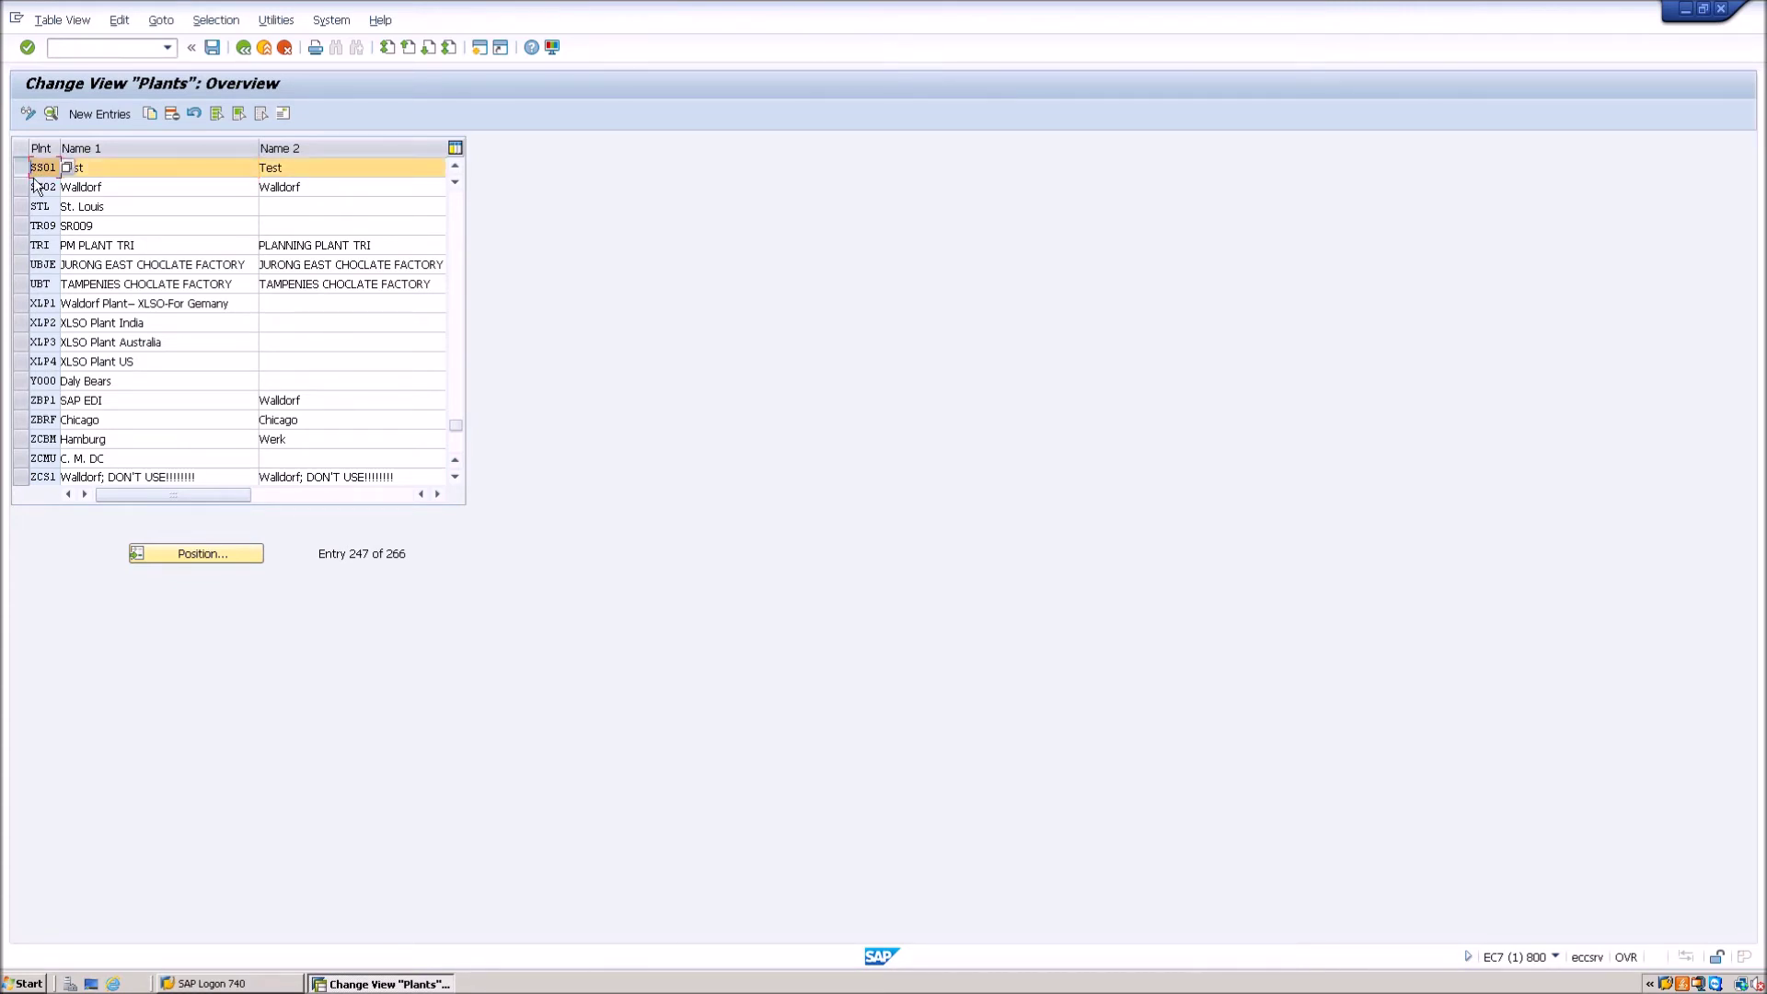
click(293, 120)
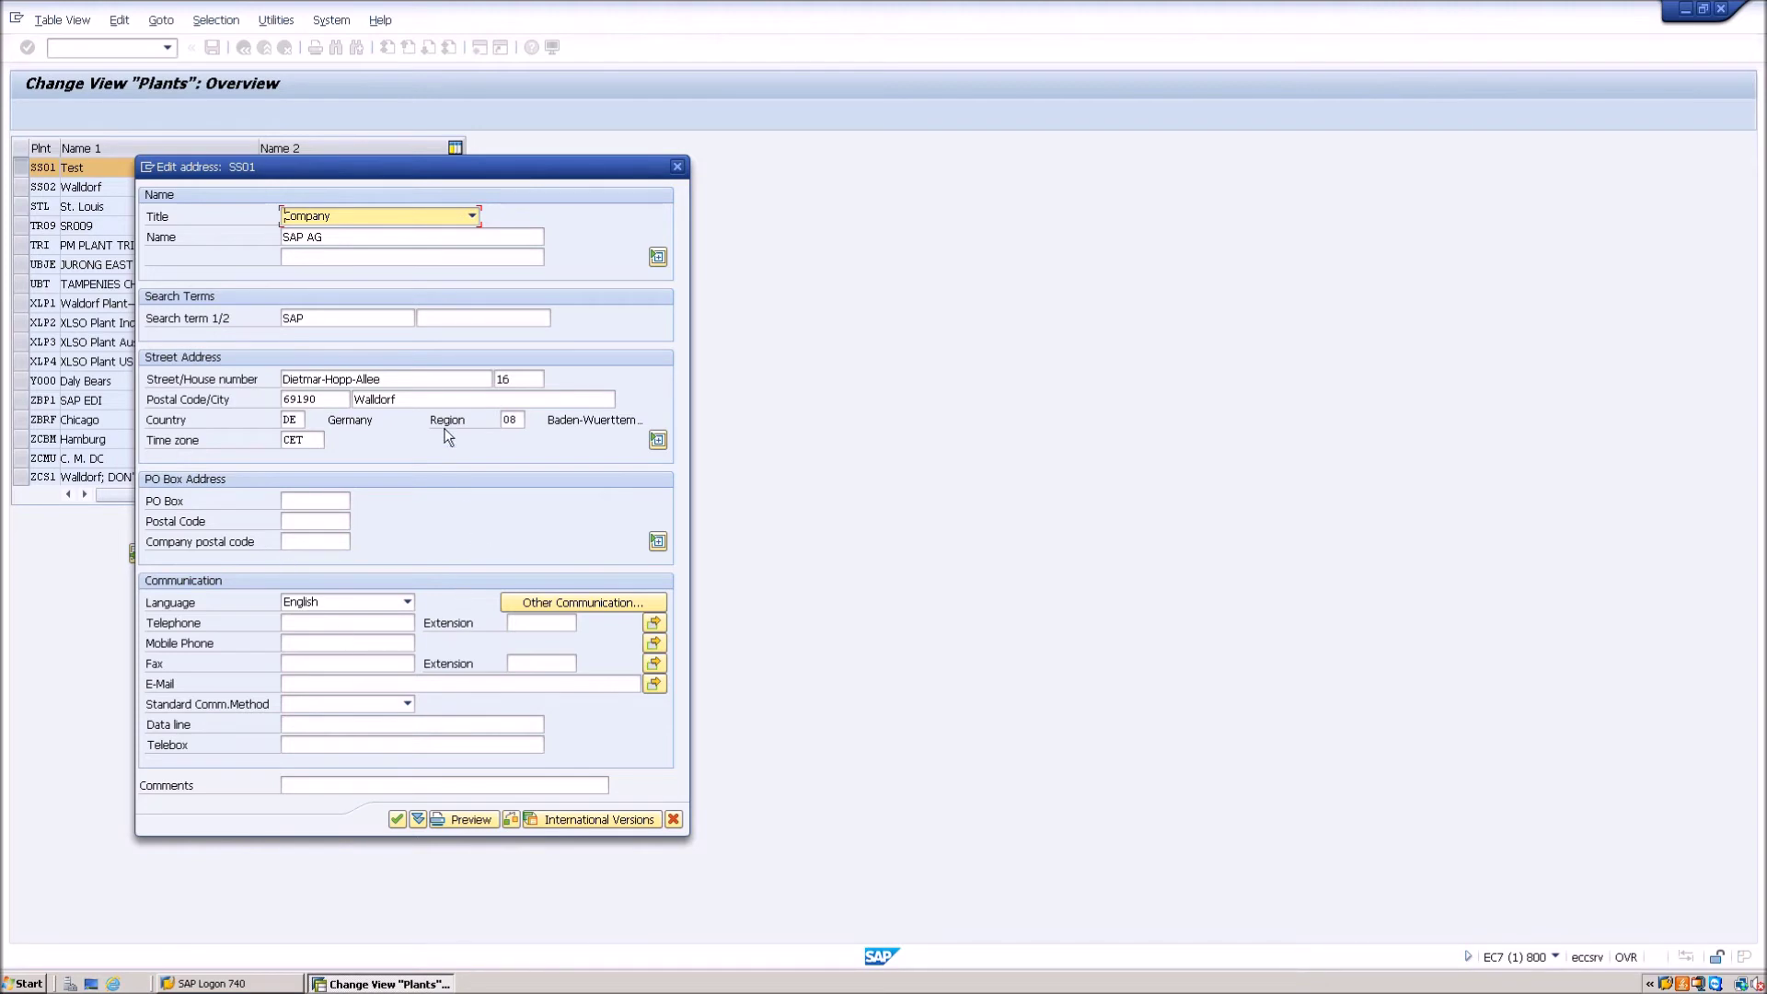
click(429, 386)
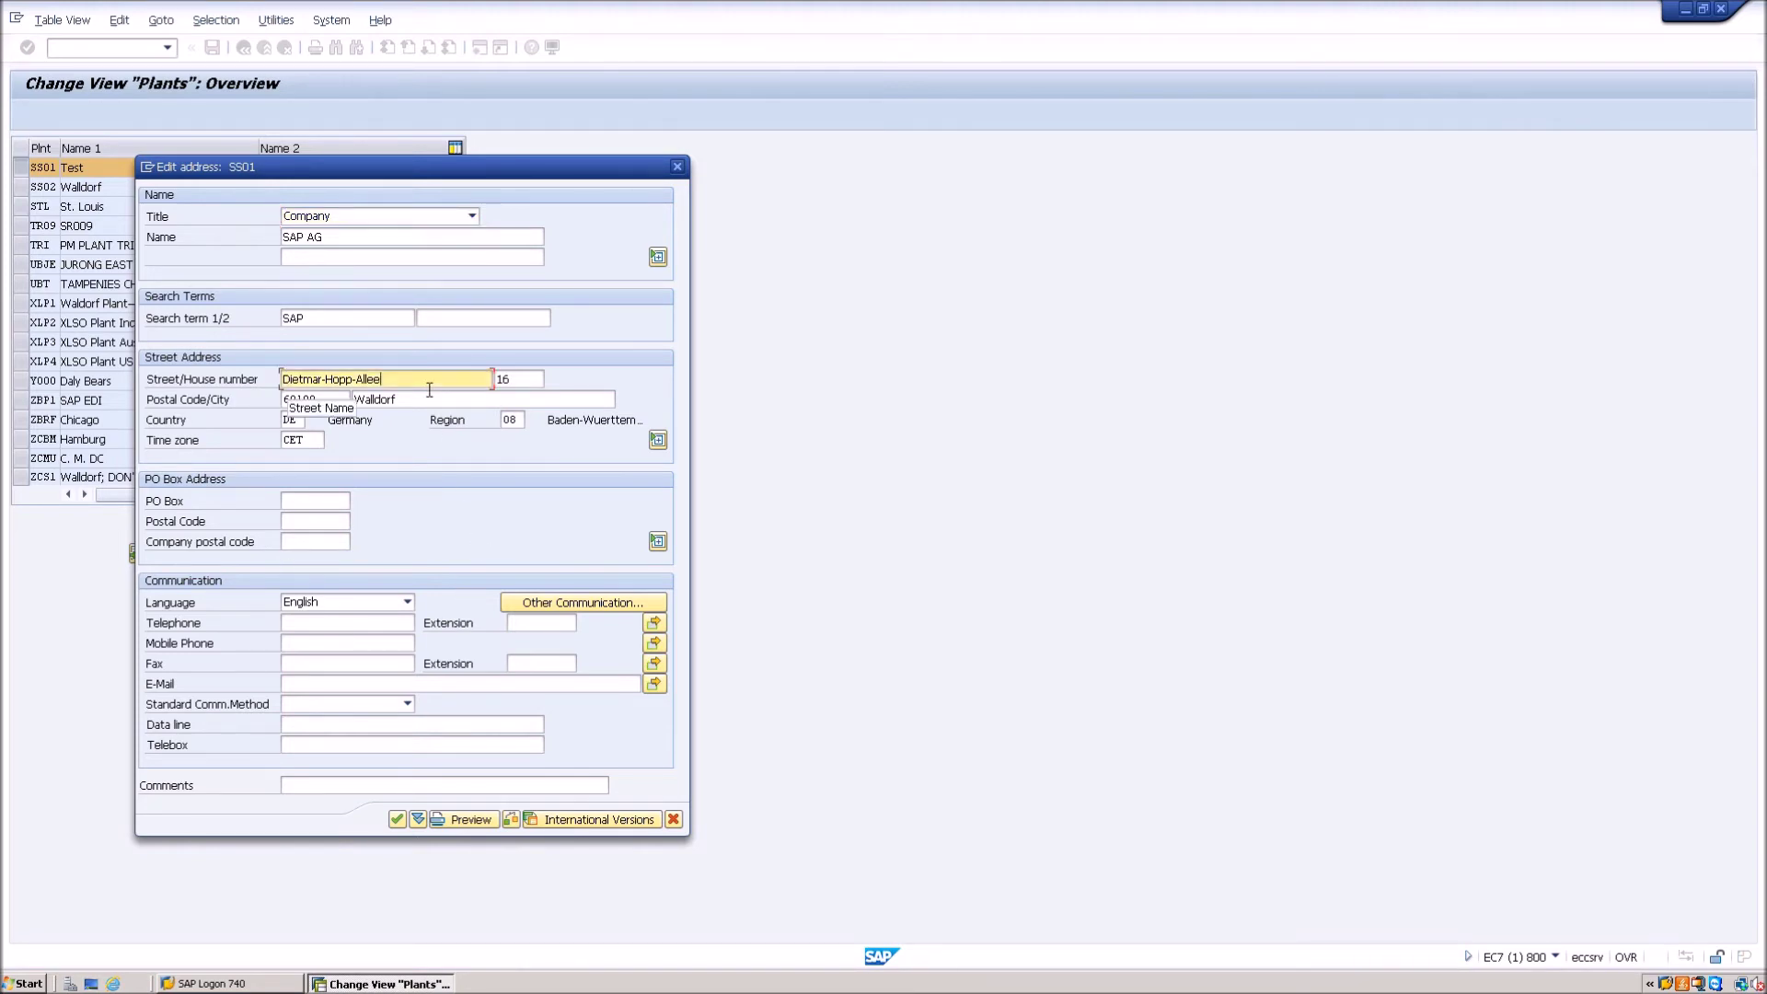
key(BackSpace)
key(BackSpace)
key(BackSpace)
key(BackSpace)
key(BackSpace)
key(BackSpace)
key(BackSpace)
key(BackSpace)
key(BackSpace)
key(BackSpace)
key(BackSpace)
key(BackSpace)
key(BackSpace)
key(BackSpace)
key(BackSpace)
key(BackSpace)
key(BackSpace)
key(BackSpace)
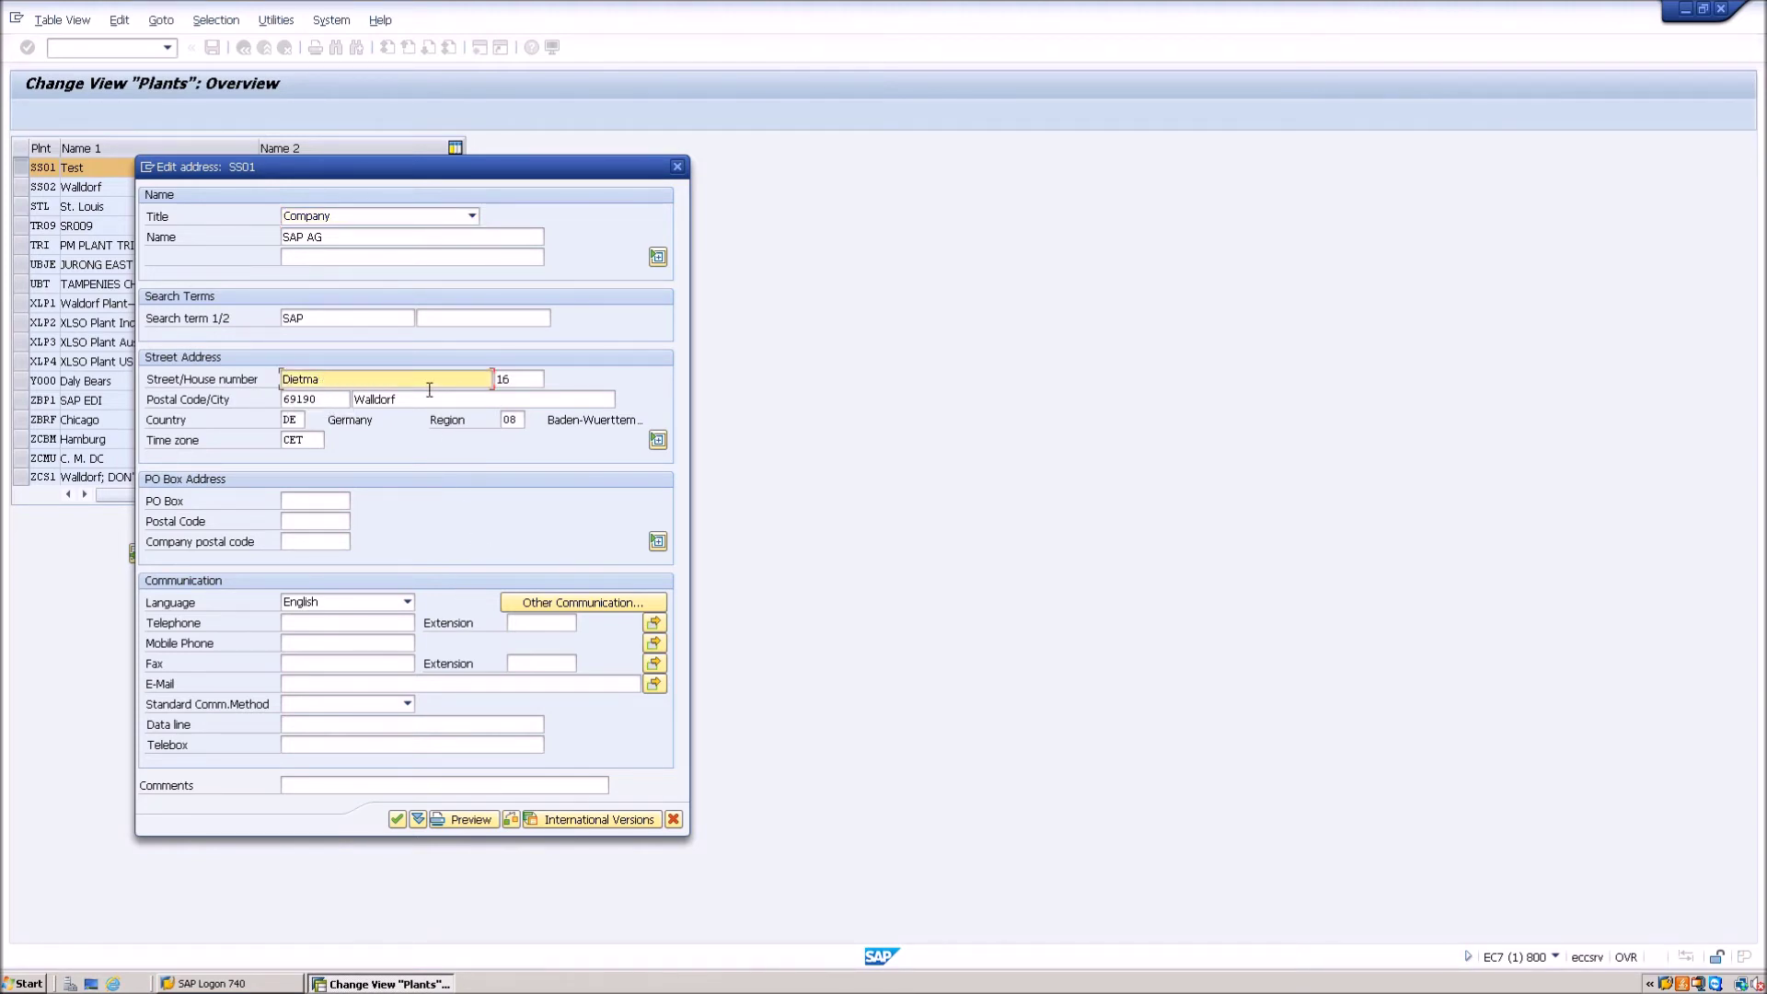
text(eLITE)
key(BackSpace)
key(BackSpace)
key(BackSpace)
key(BackSpace)
key(BackSpace)
key(BackSpace)
text(Elite Lane)
key(Tab)
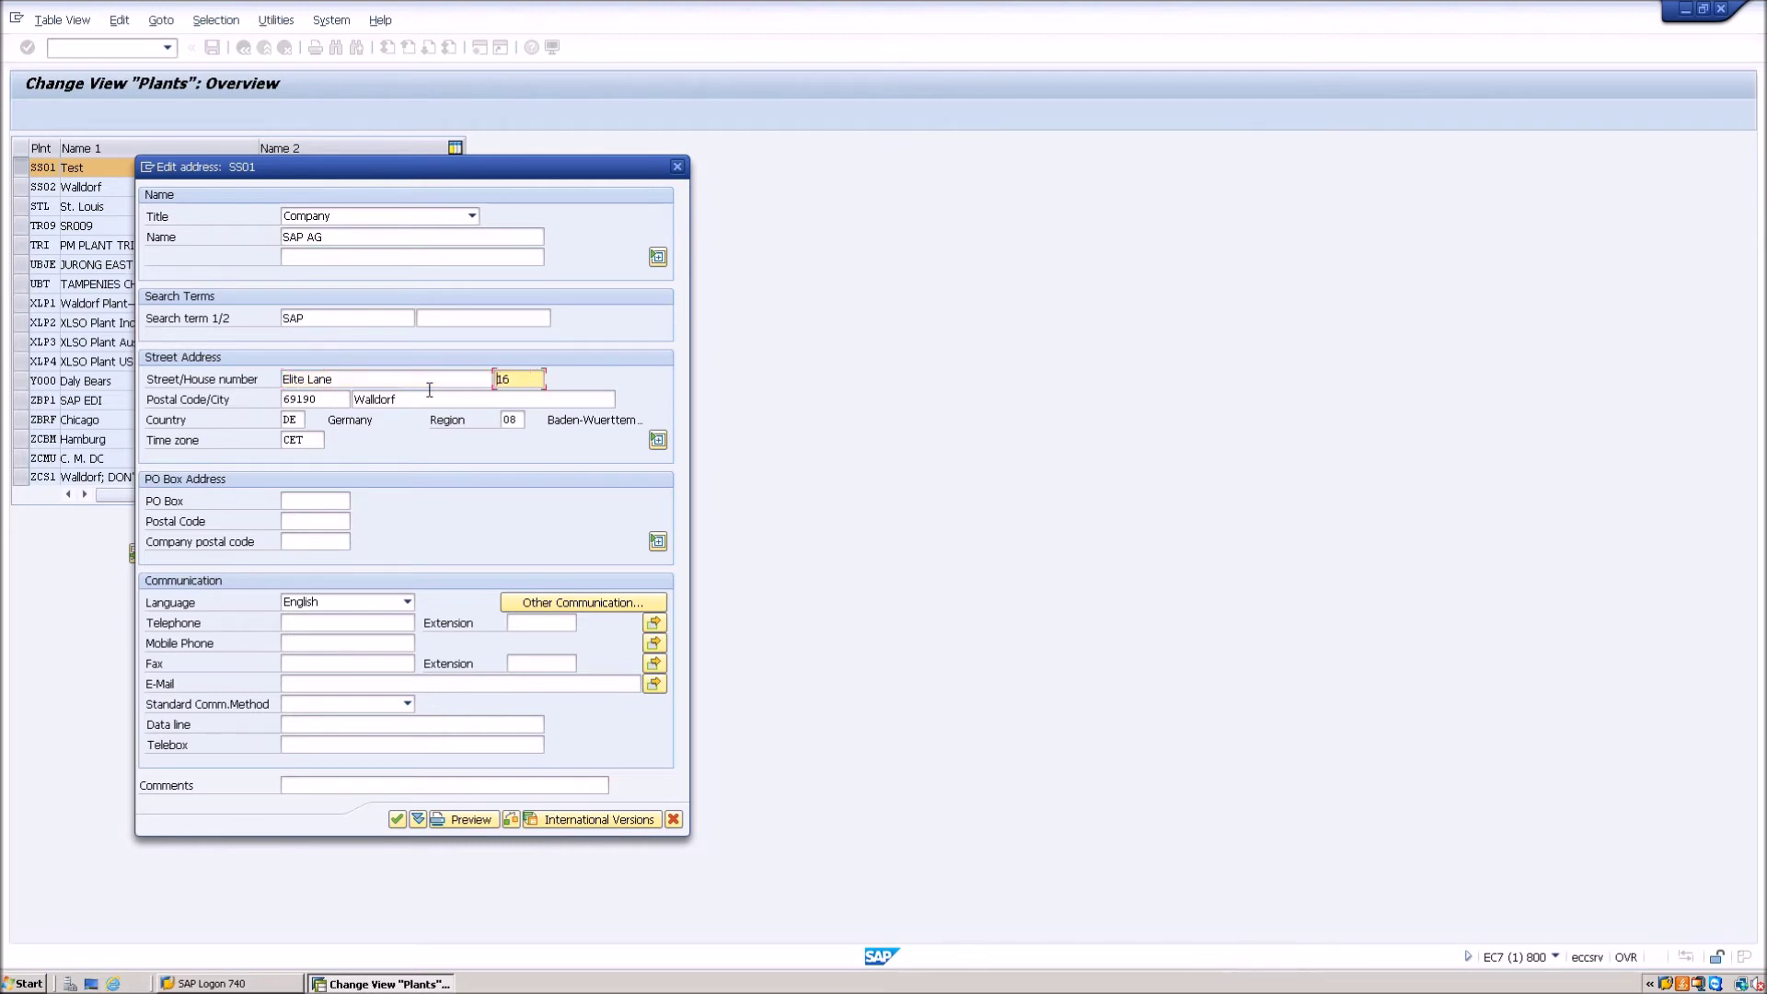
key(Delete)
key(Delete)
key(Tab)
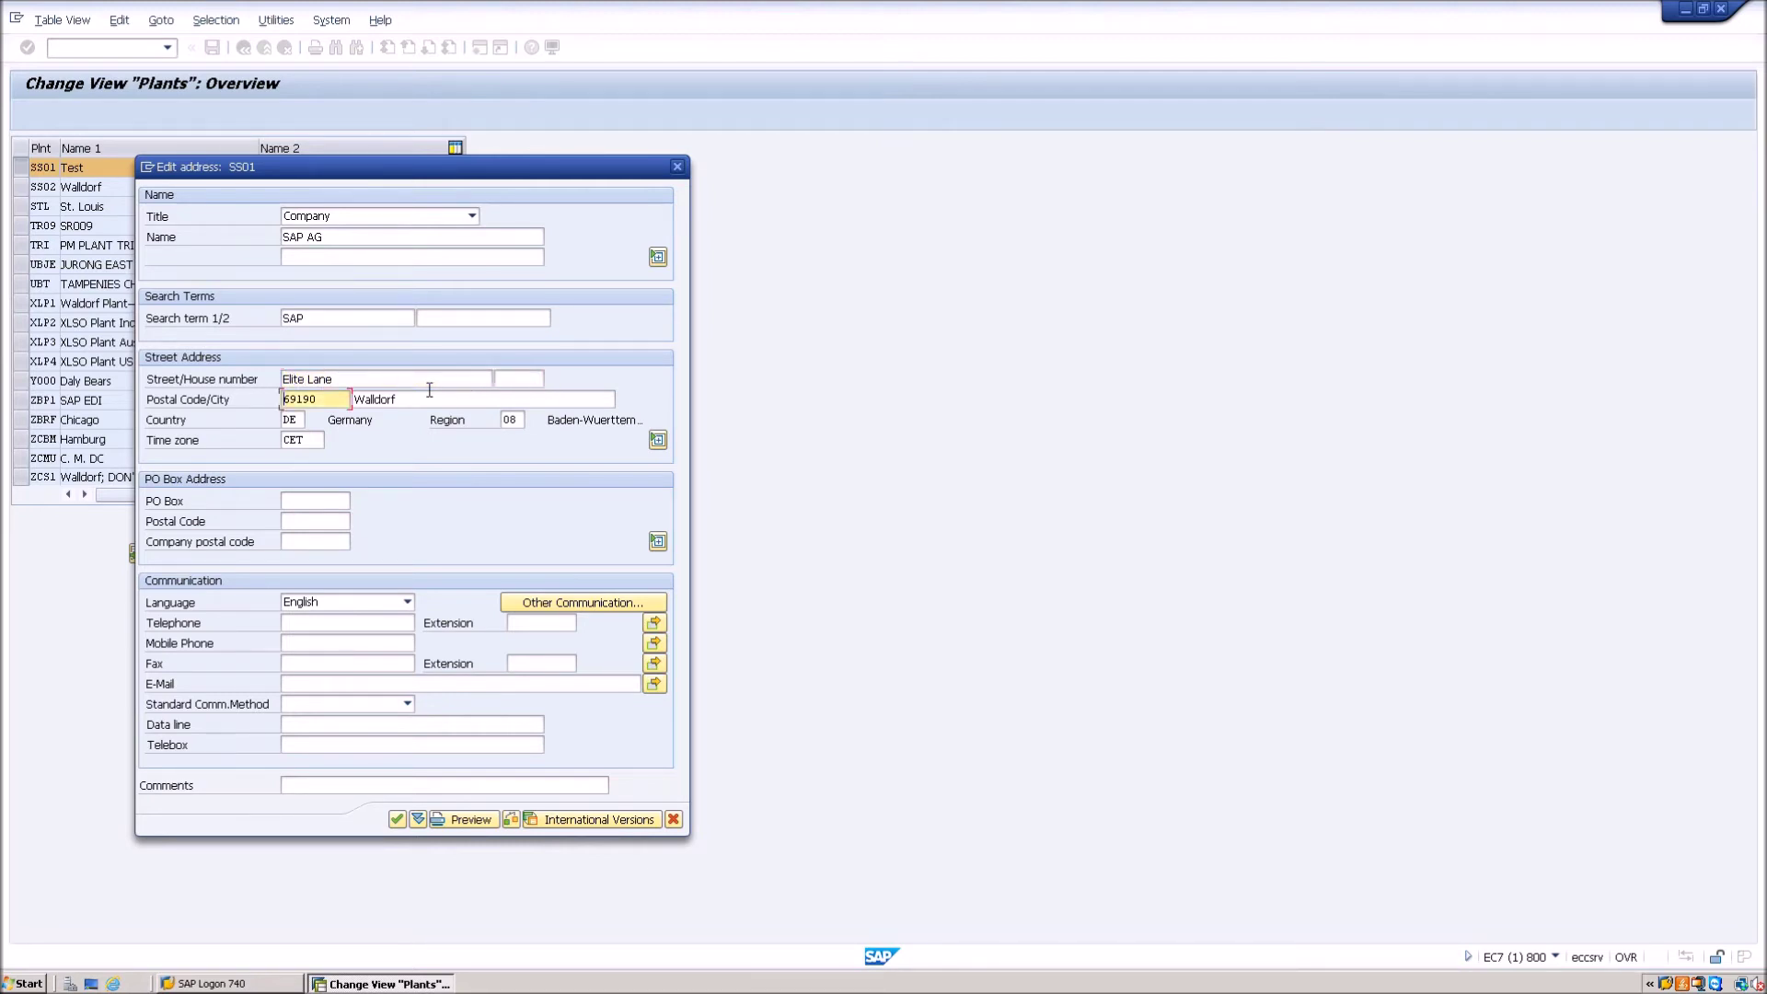
key(Delete)
key(Delete)
key(Delete)
key(Delete)
text(30005)
Step: Set the city to Alpharetta and country to US, and clear region 08
key(Tab)
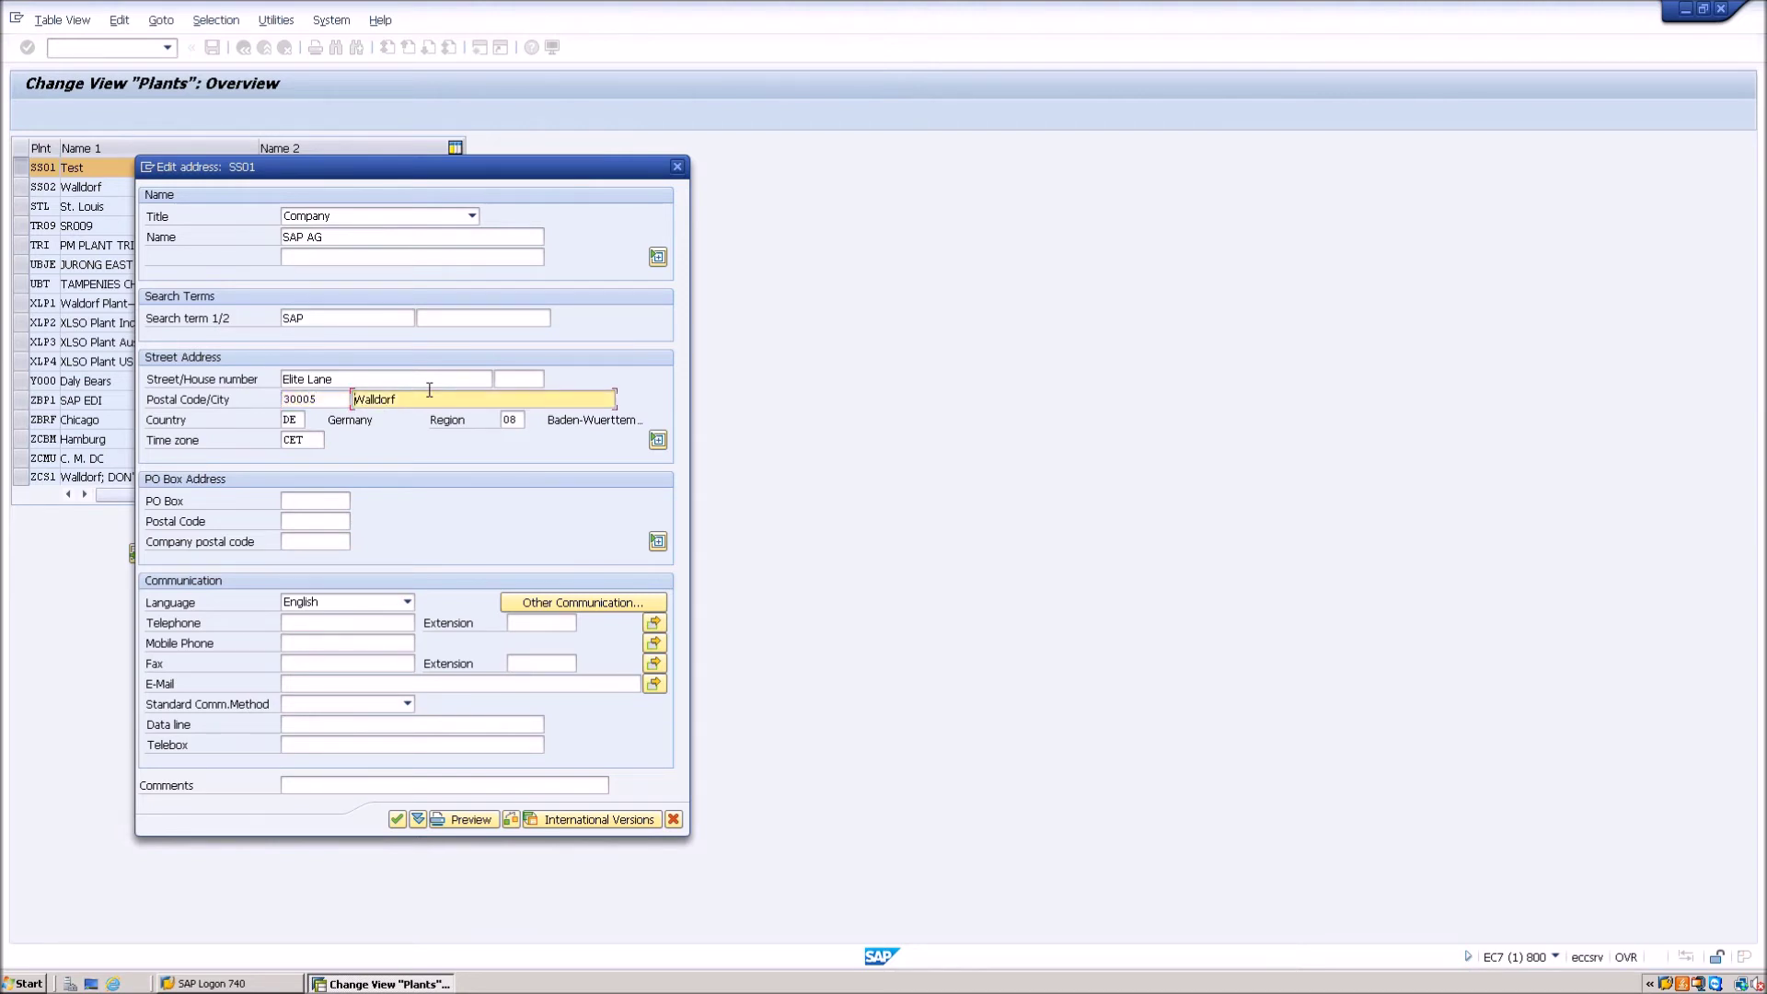
key(Delete)
key(Delete)
key(Delete)
key(Delete)
key(Delete)
key(Delete)
key(Delete)
key(Delete)
text(Alp)
text(hrate)
key(BackSpace)
key(BackSpace)
key(BackSpace)
key(BackSpace)
text(aretta)
key(Tab)
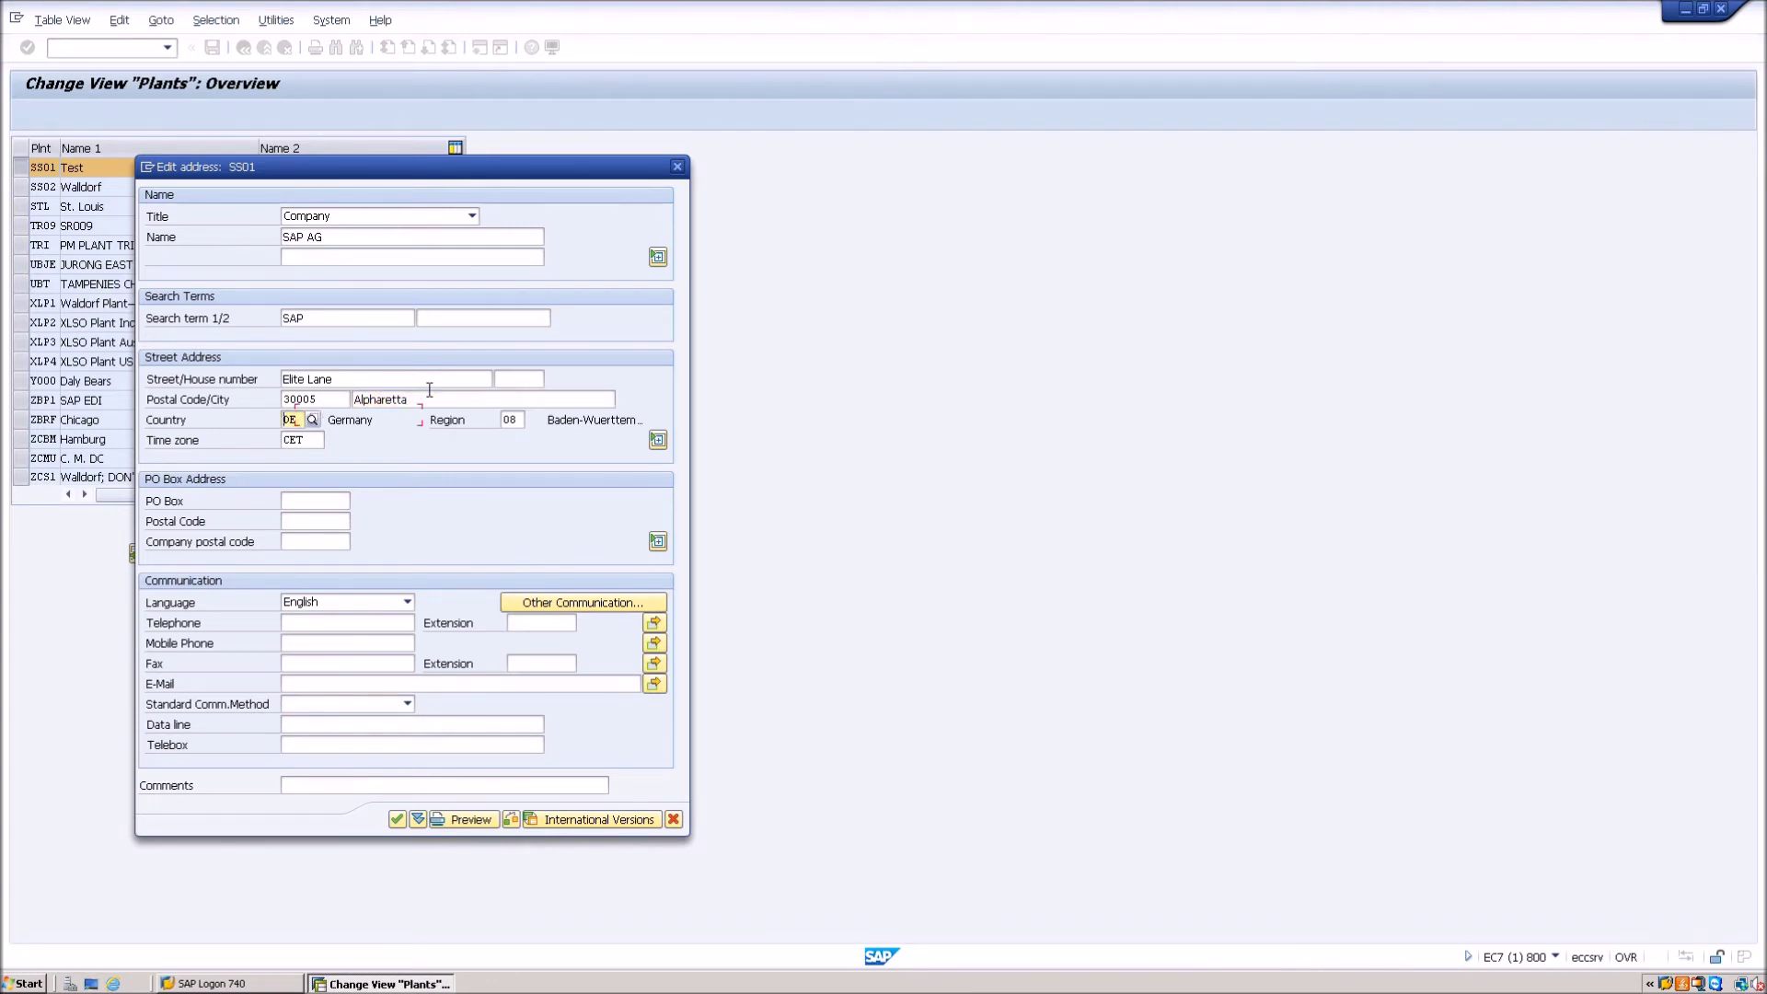
key(Delete)
text(US)
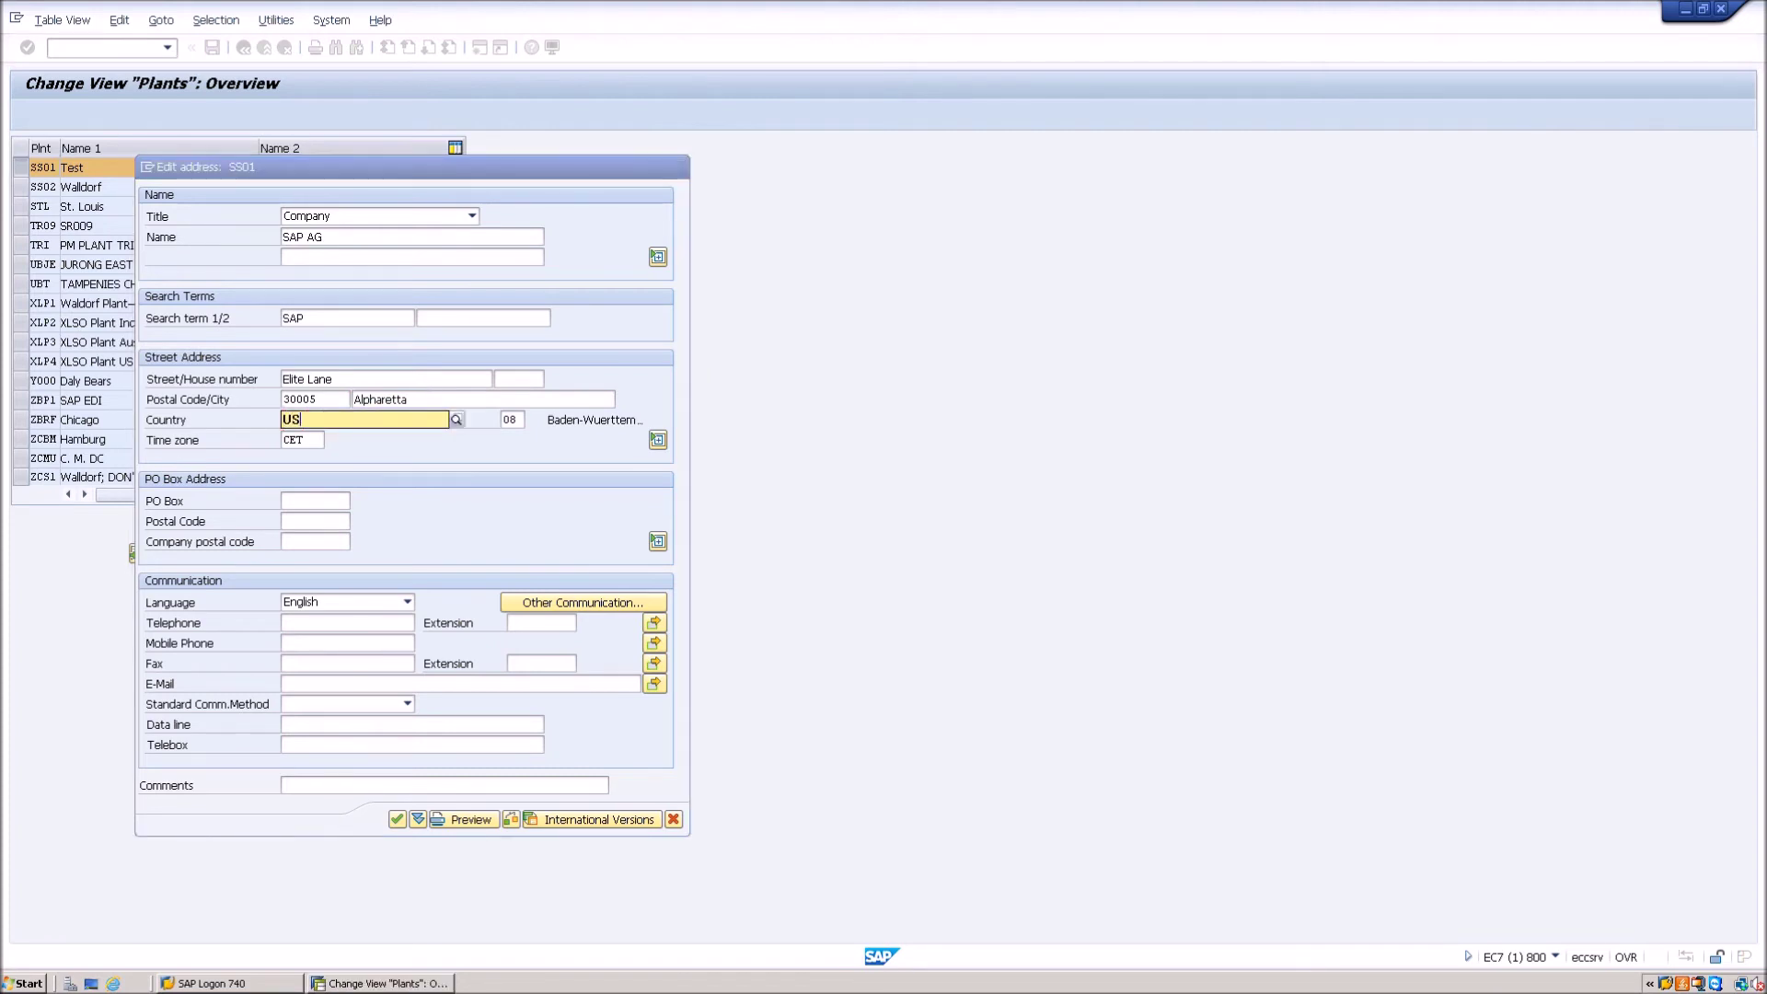
key(Tab)
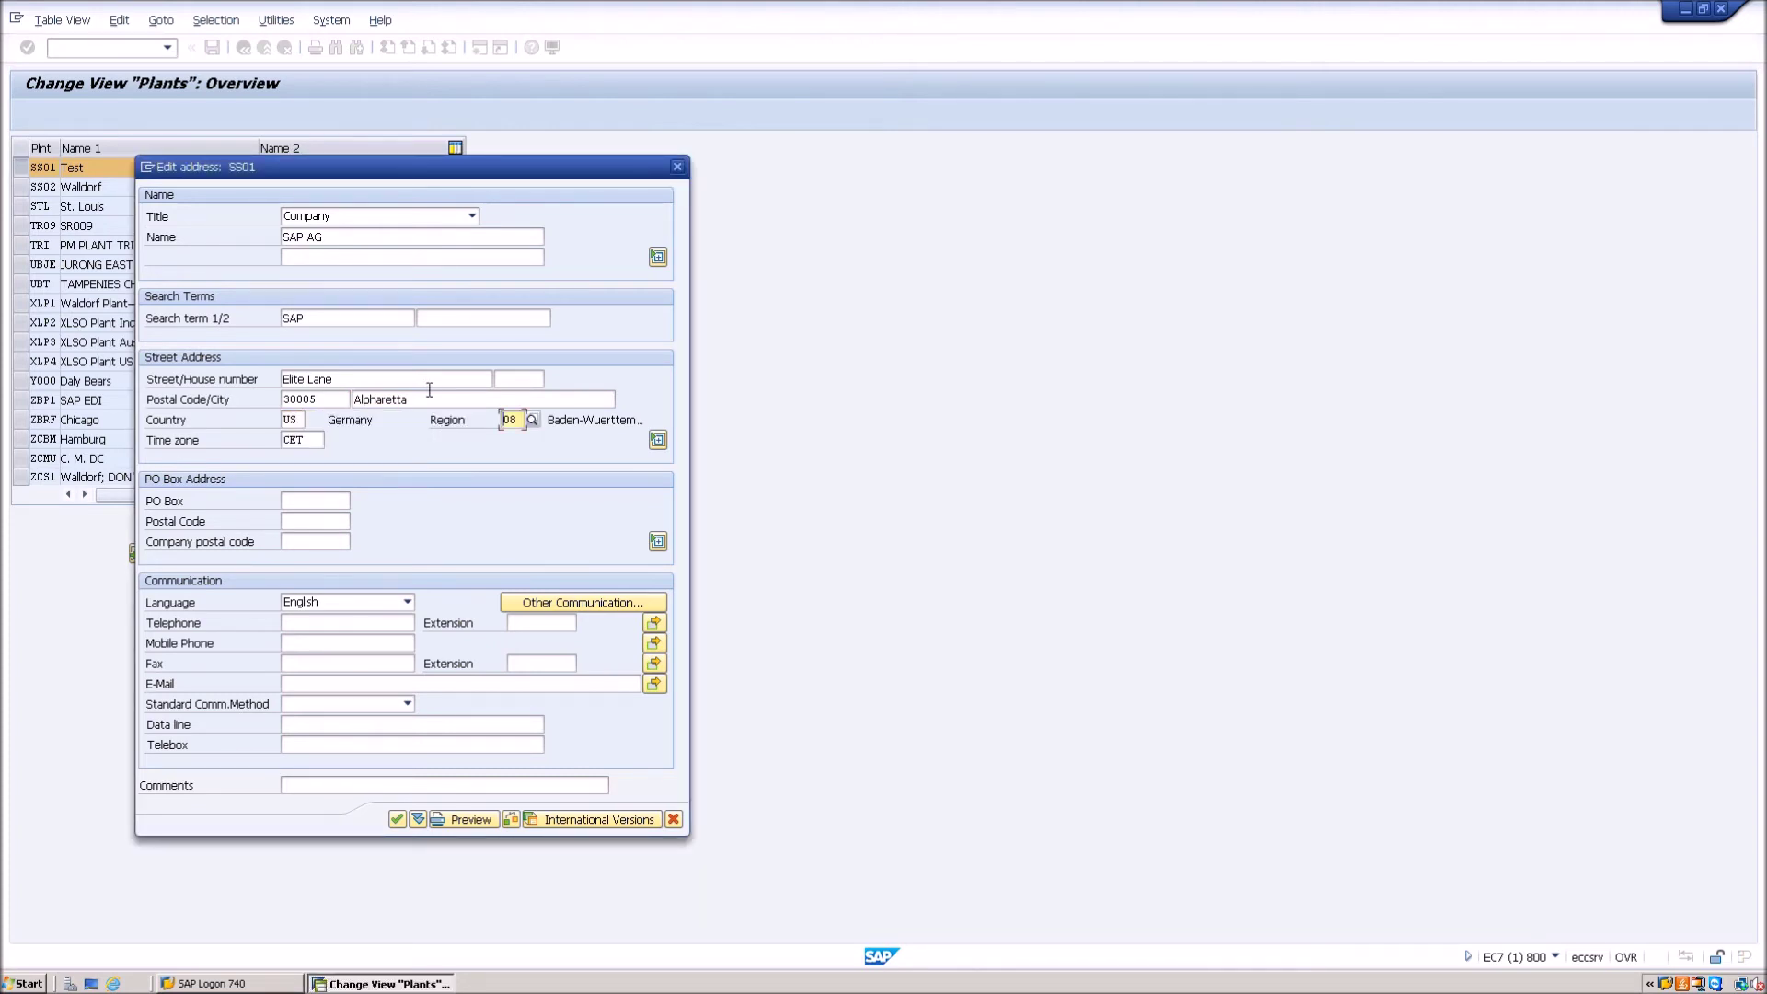
key(Delete)
key(Delete)
Step: Change the address time zone from CET to EST and confirm the edited address
click(319, 442)
key(BackSpace)
key(BackSpace)
key(BackSpace)
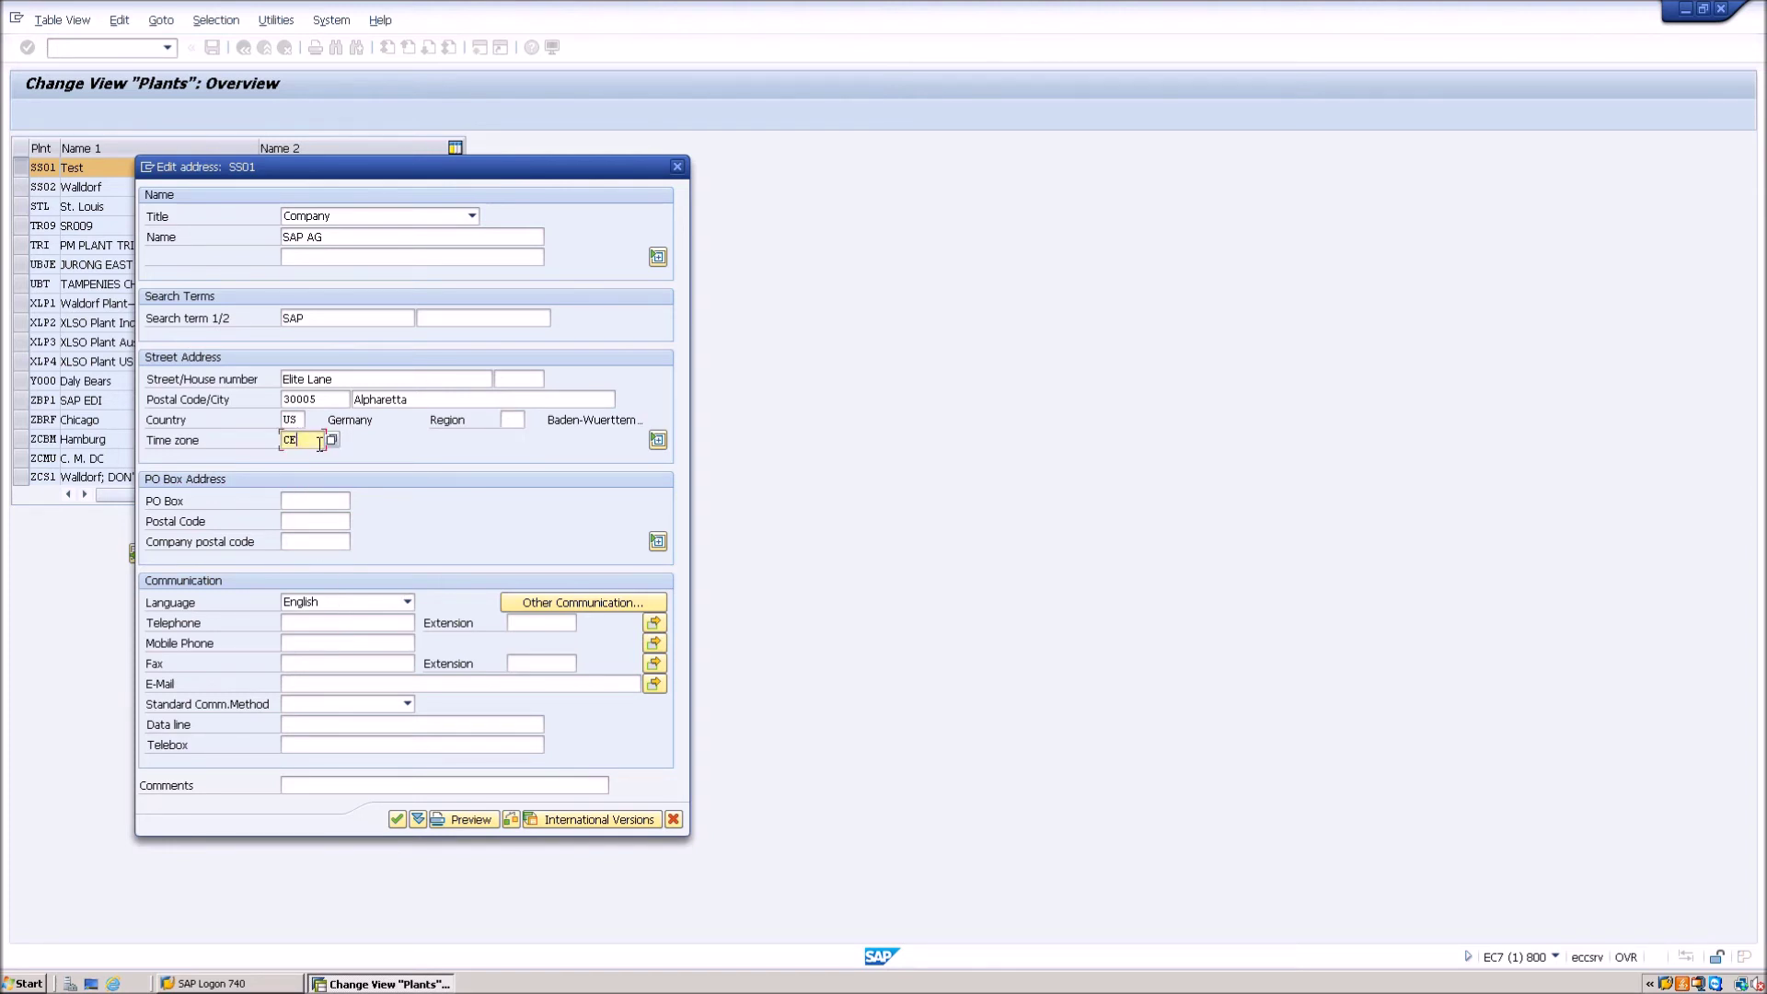
text(EST)
click(308, 644)
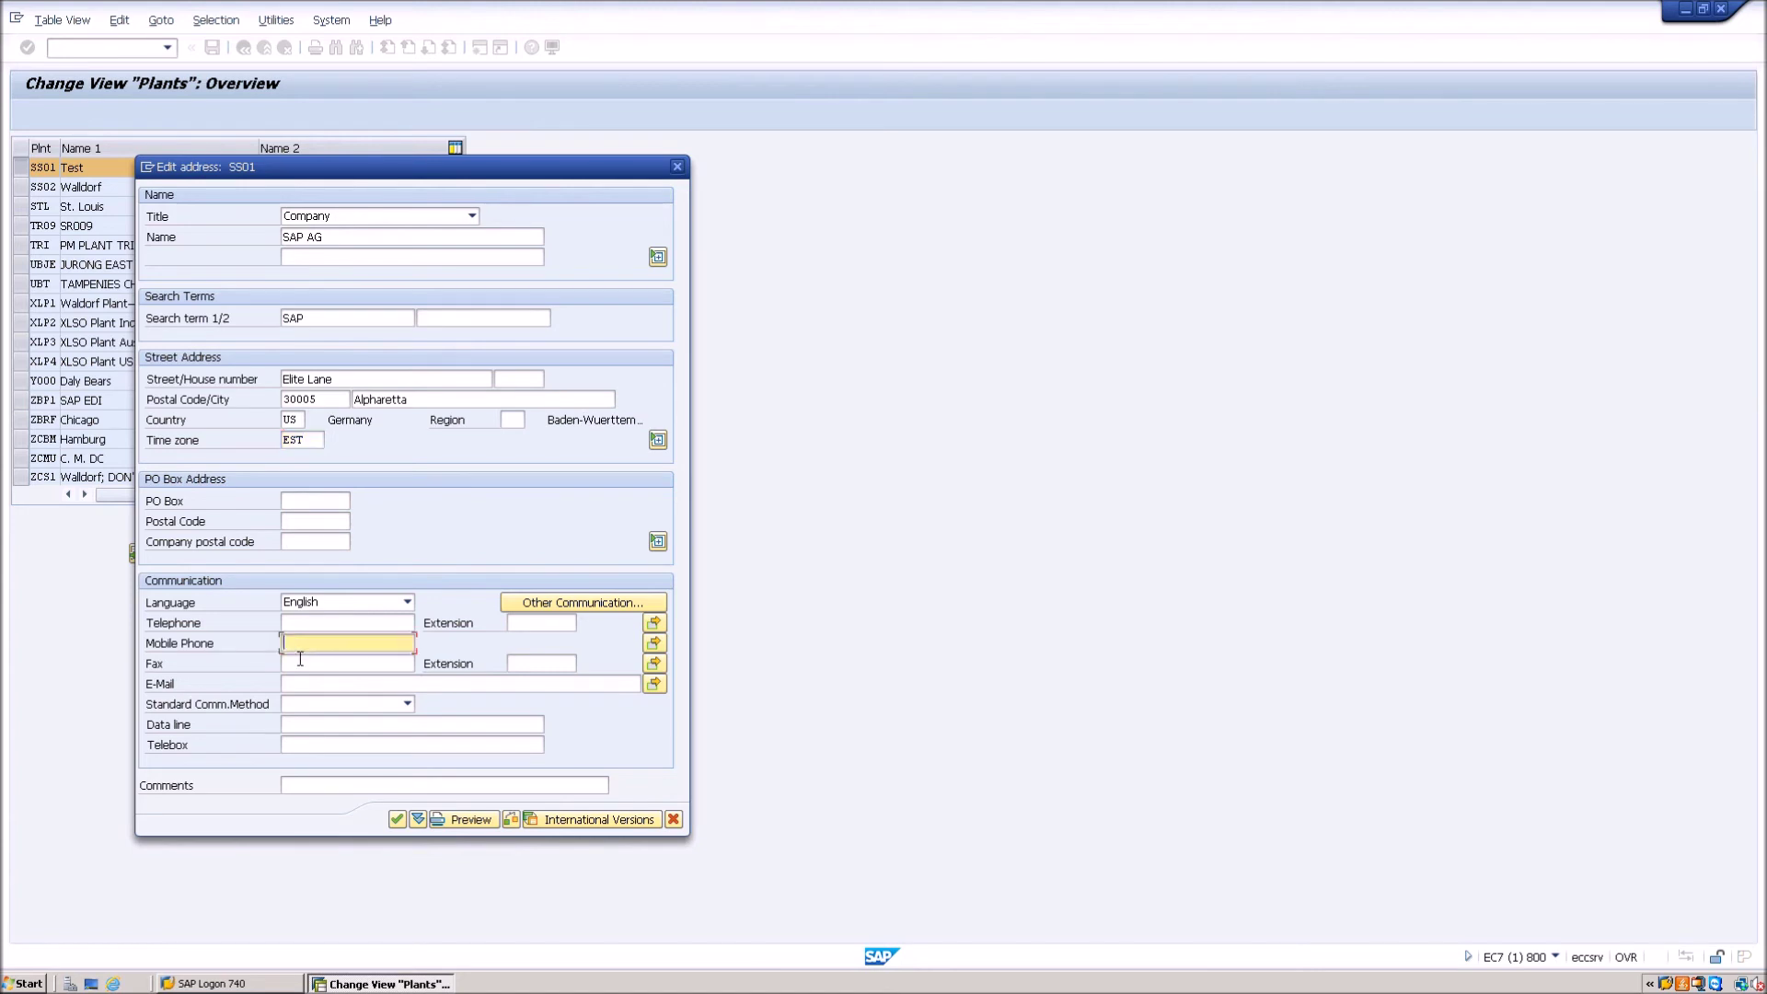
click(300, 662)
key(Down)
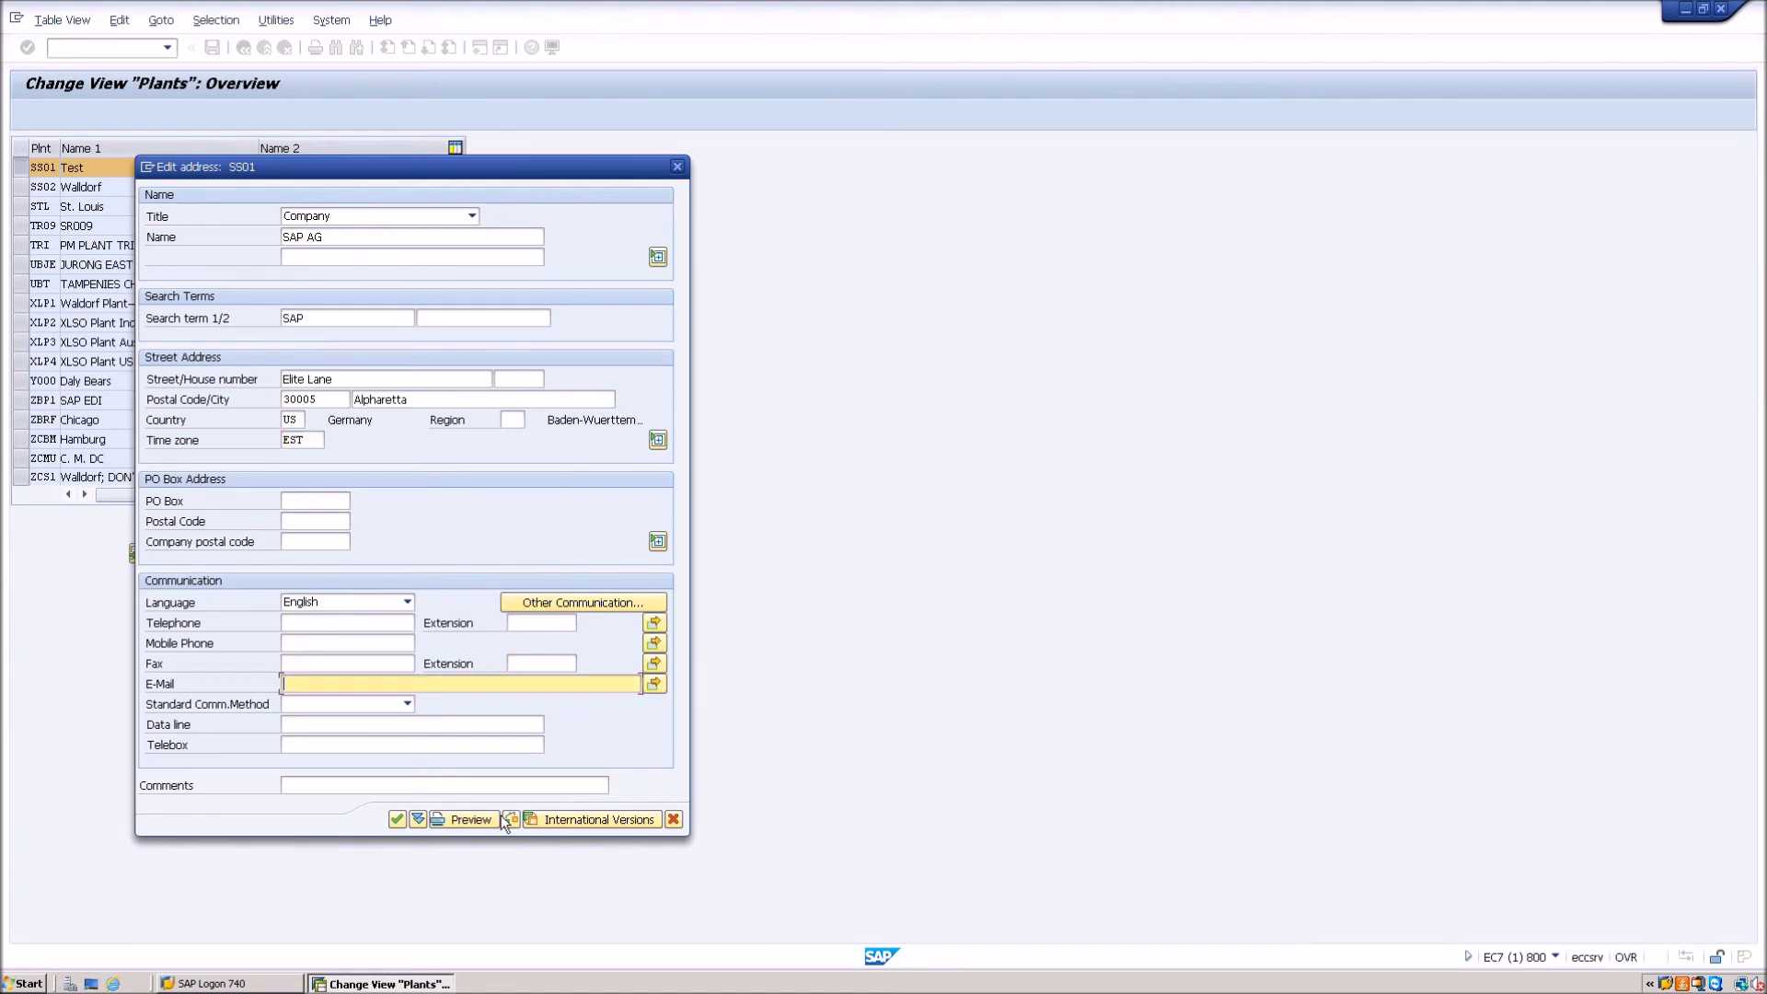
click(402, 822)
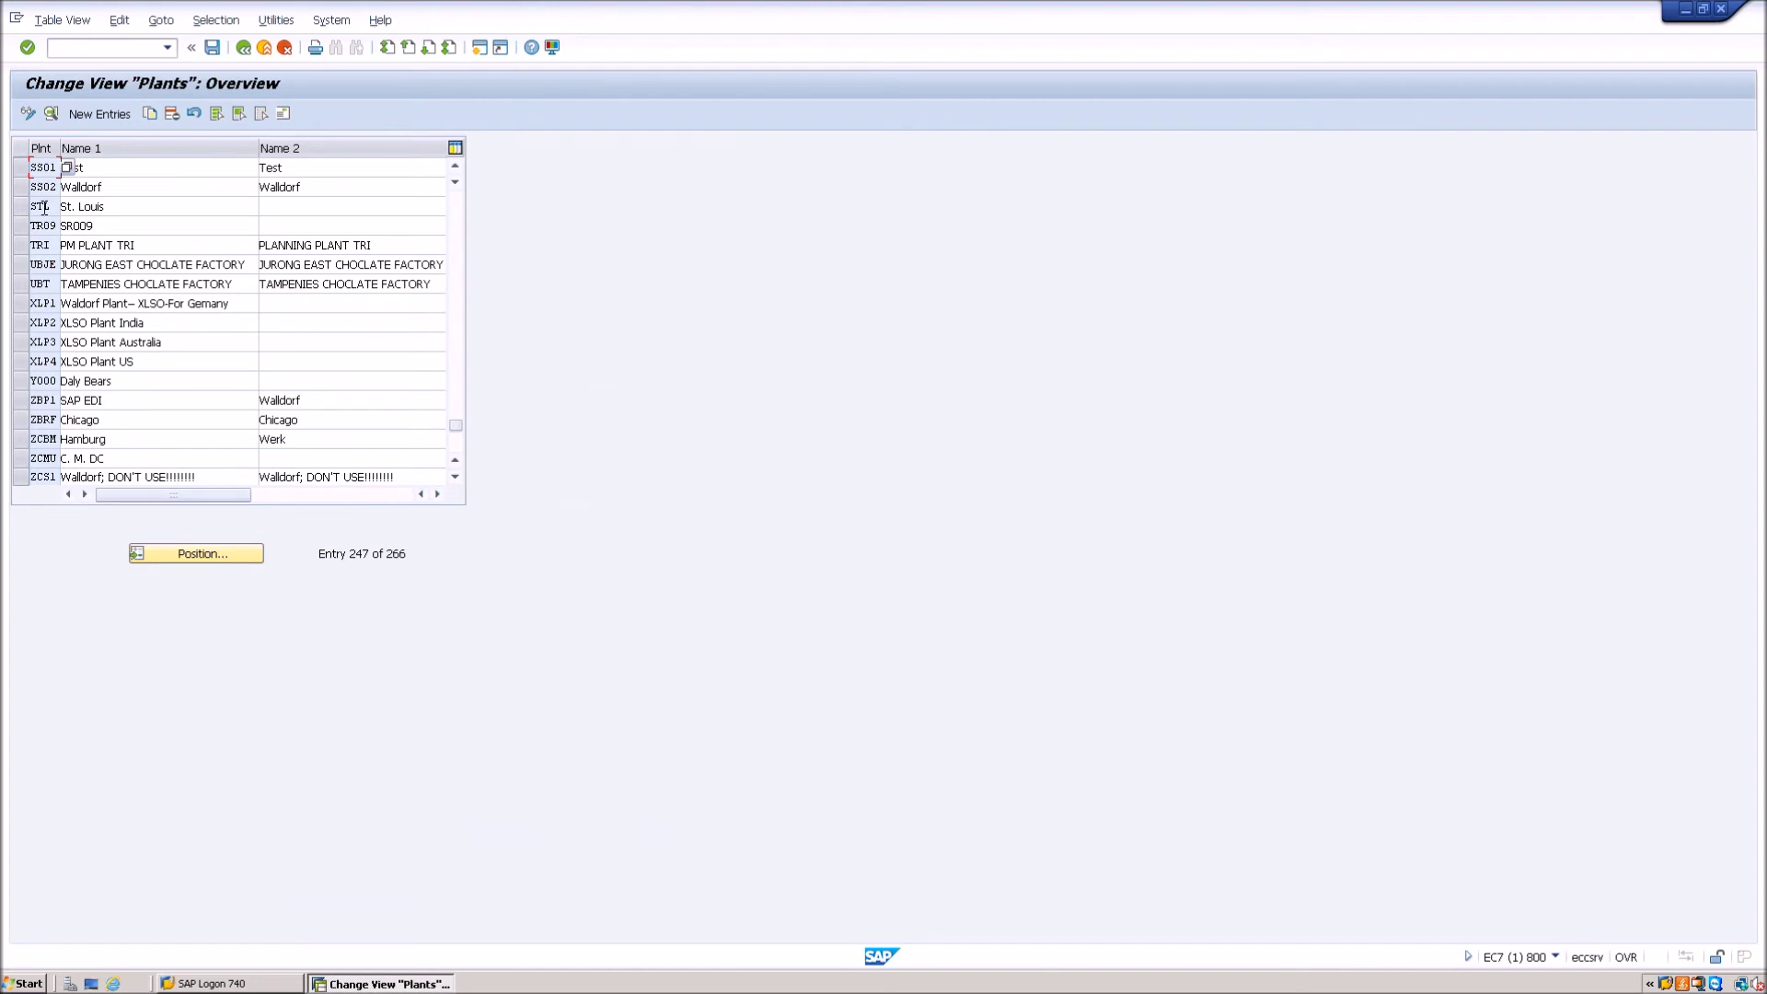
Step: Set SS01's Name 1 to 'Alpharetta Plant' and clear the Name 2 value 'Test'
click(102, 170)
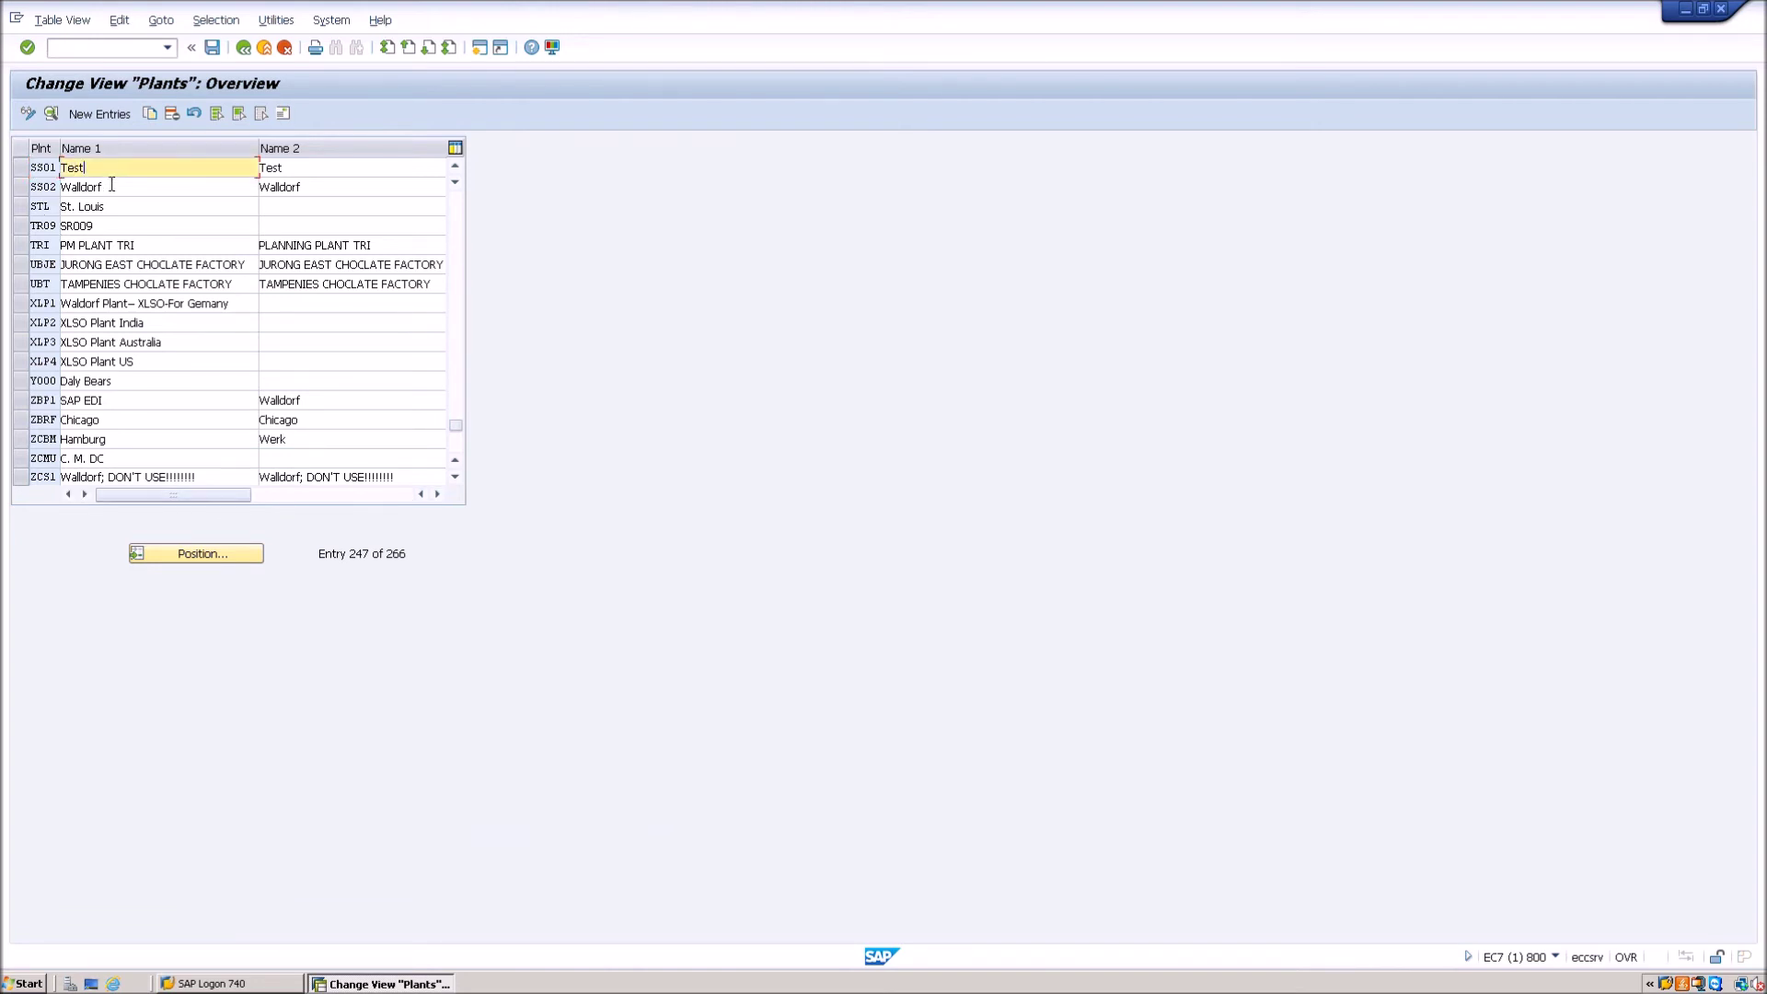
key(BackSpace)
key(BackSpace)
key(BackSpace)
key(BackSpace)
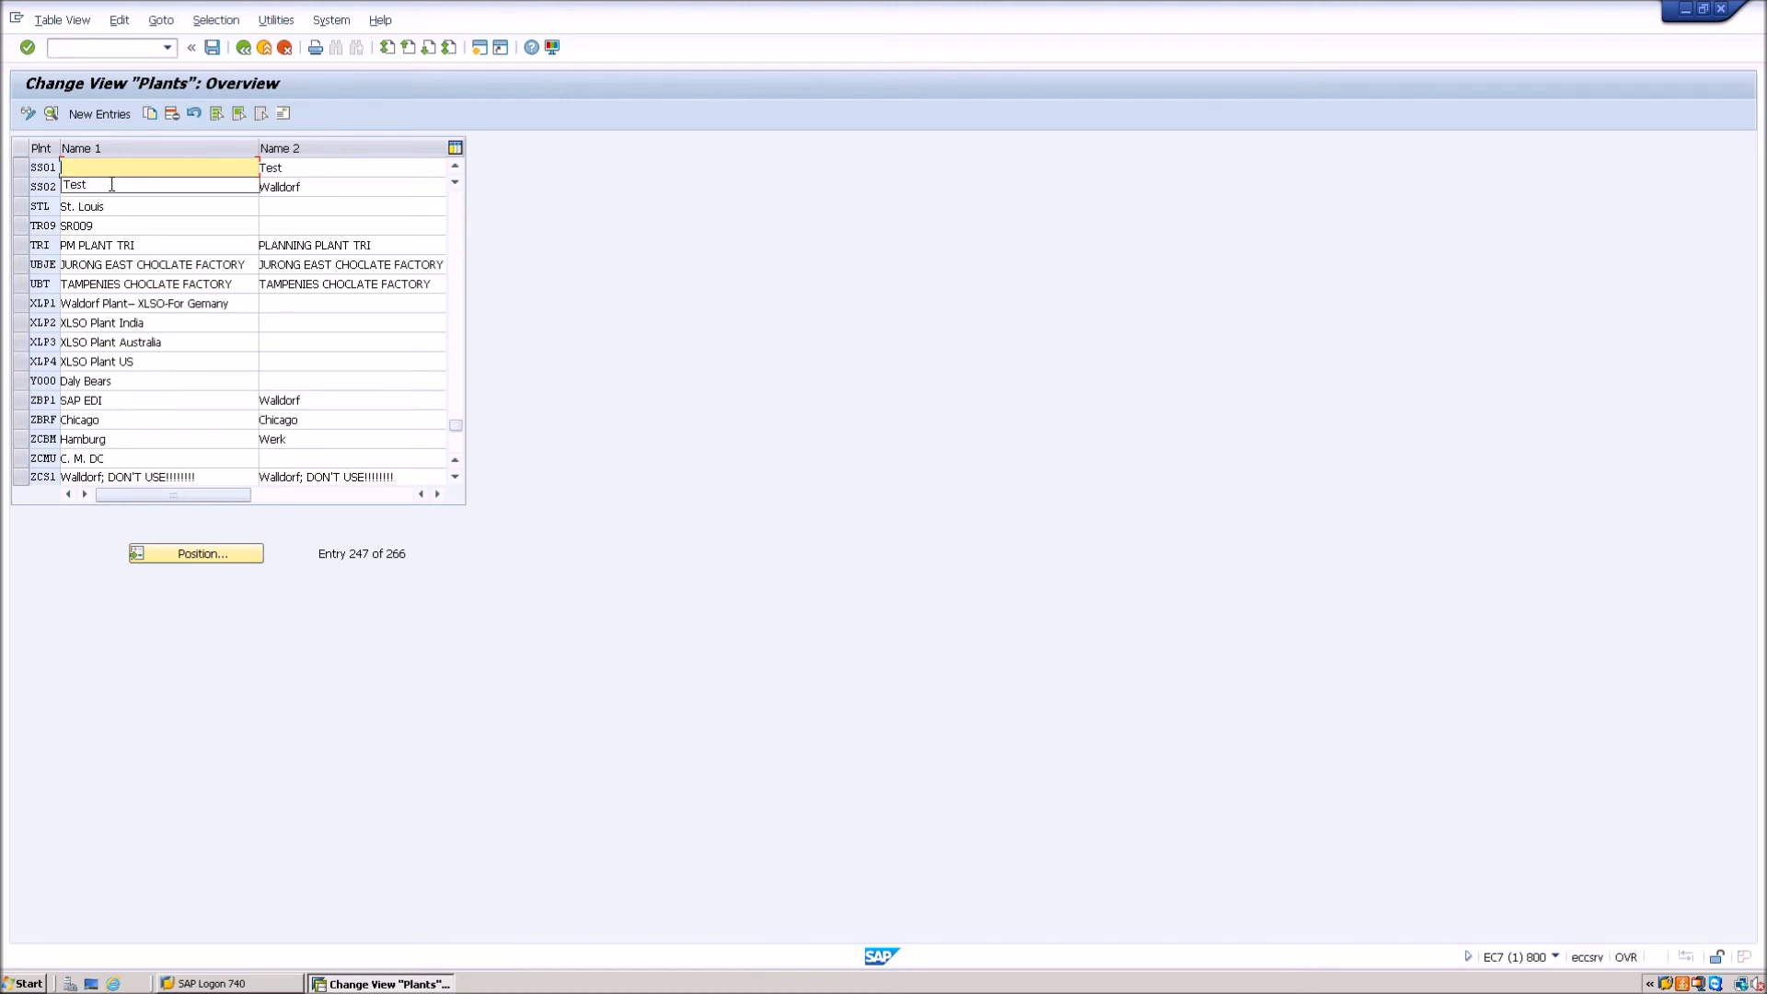
text(My)
key(BackSpace)
key(BackSpace)
key(BackSpace)
text(Alpharett)
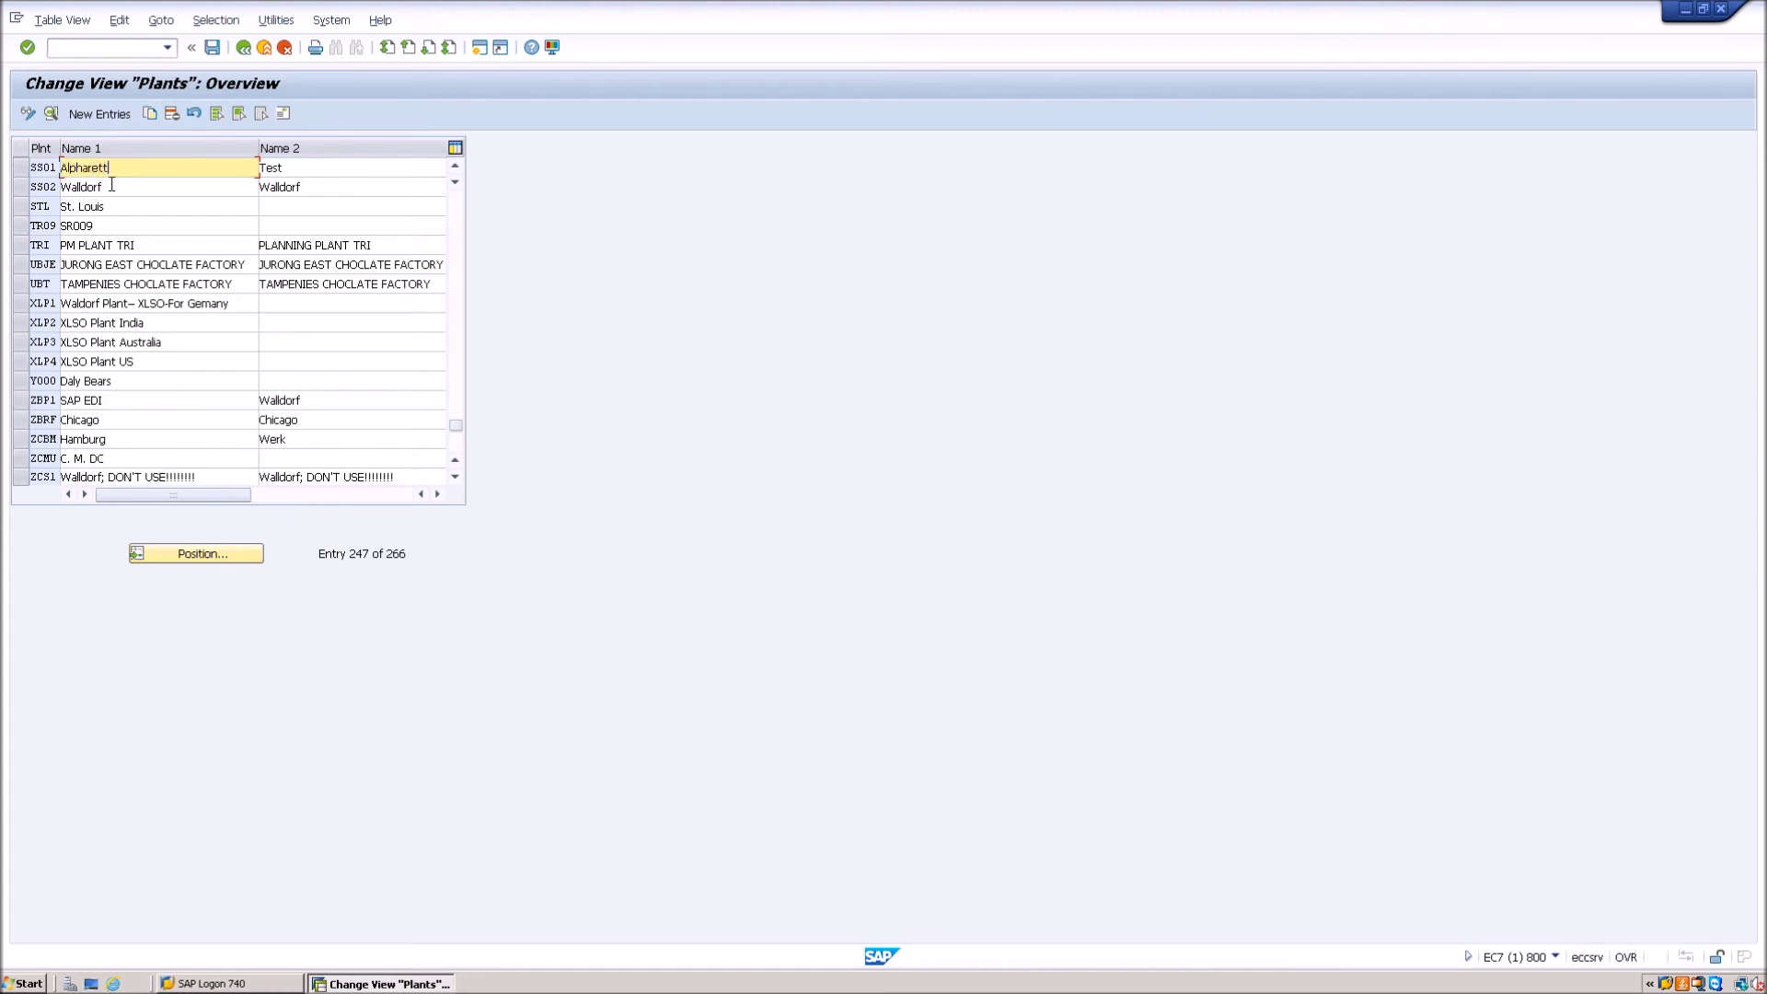
text(a Plane)
key(BackSpace)
text(t)
key(Tab)
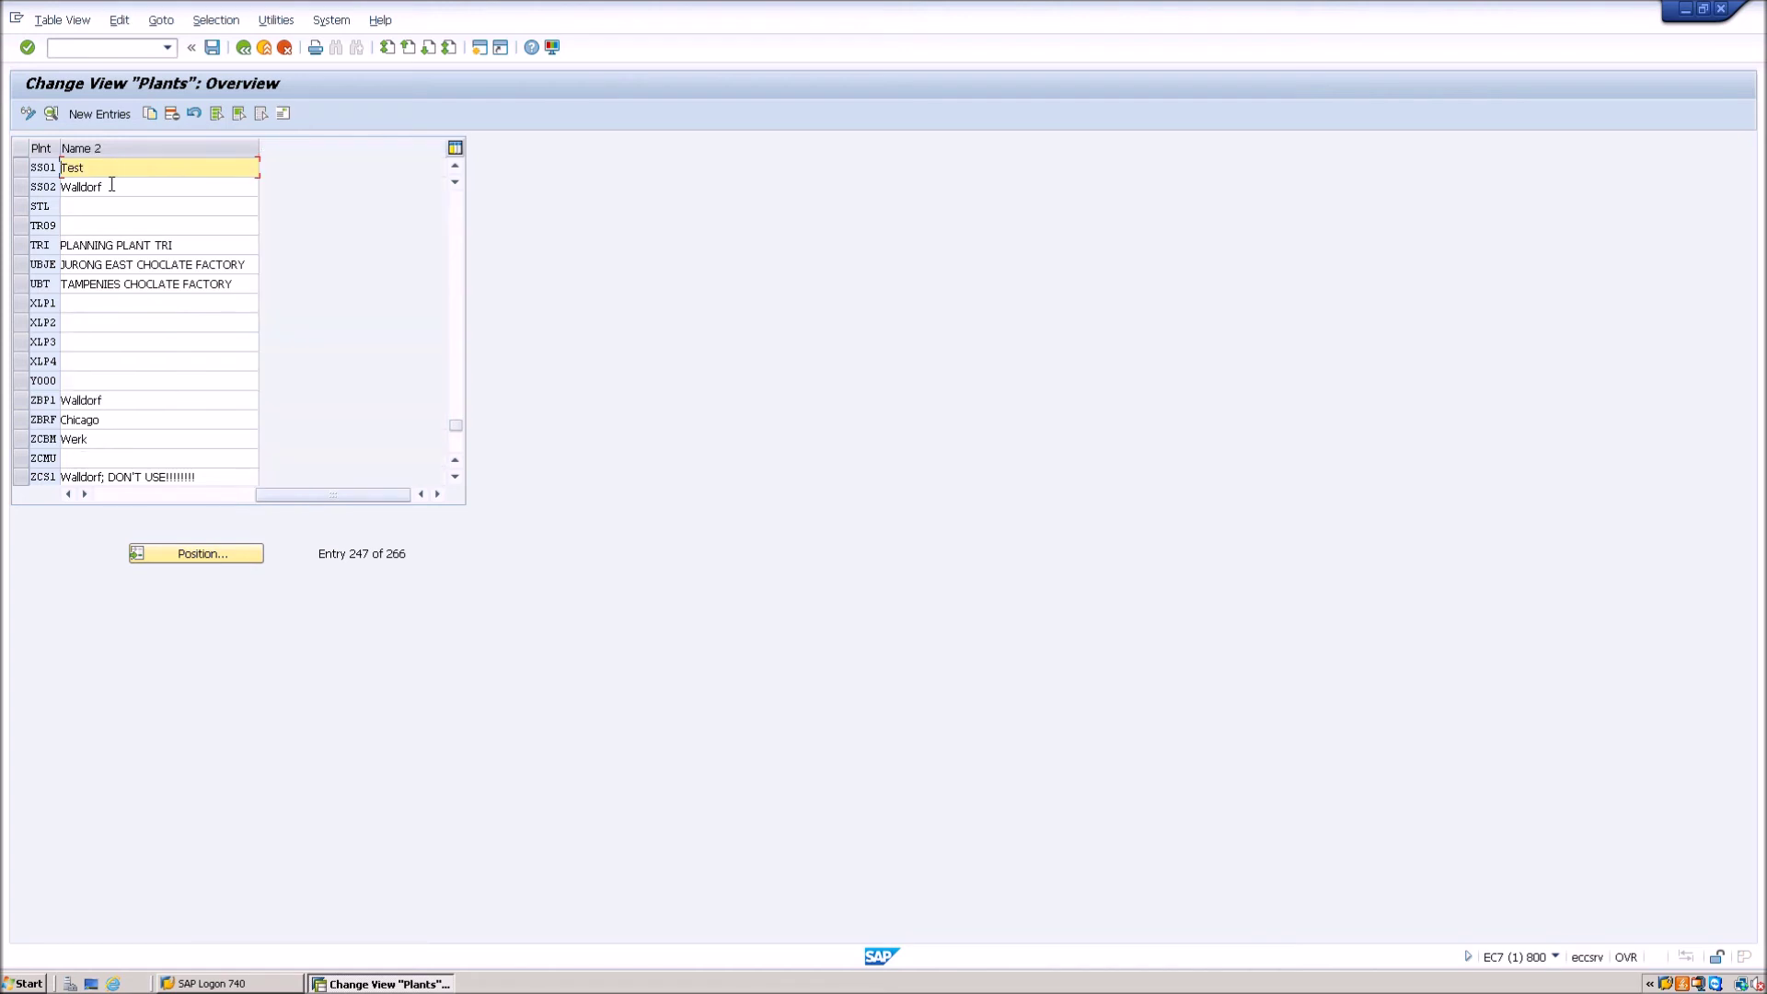
key(Delete)
key(Delete)
key(Delete)
click(130, 500)
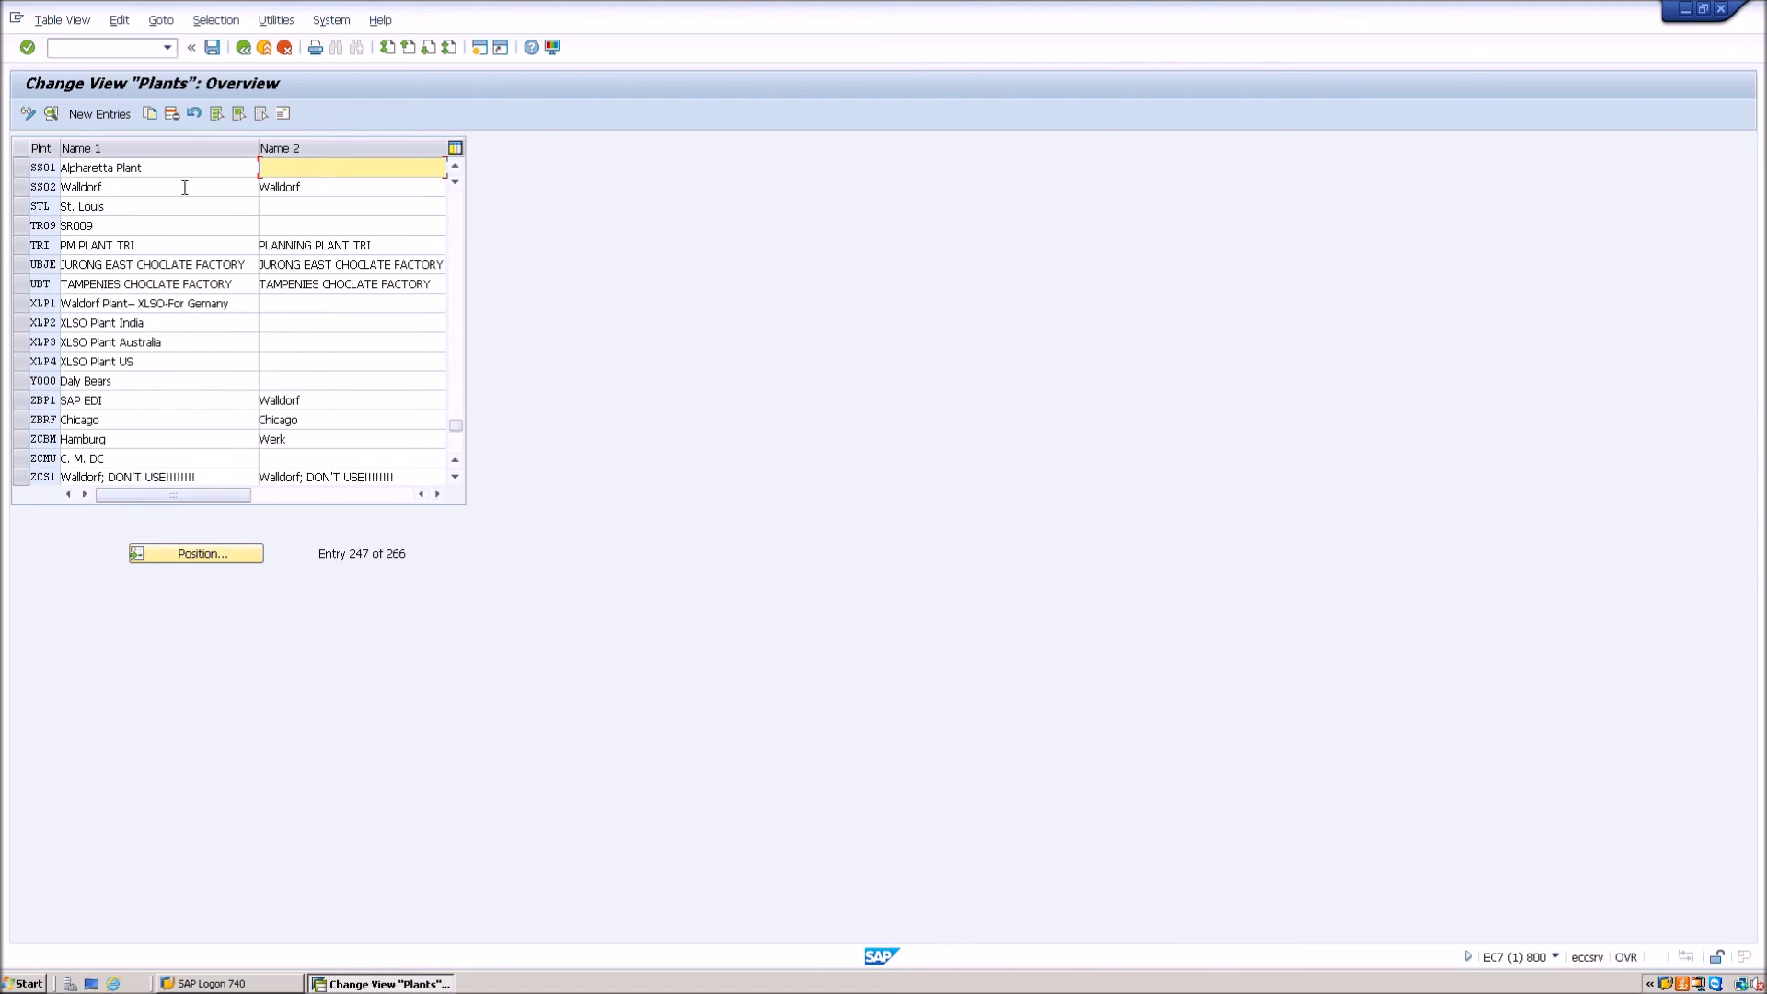
Step: Save the SS01 plant changes so the status bar reports Data was saved
click(219, 54)
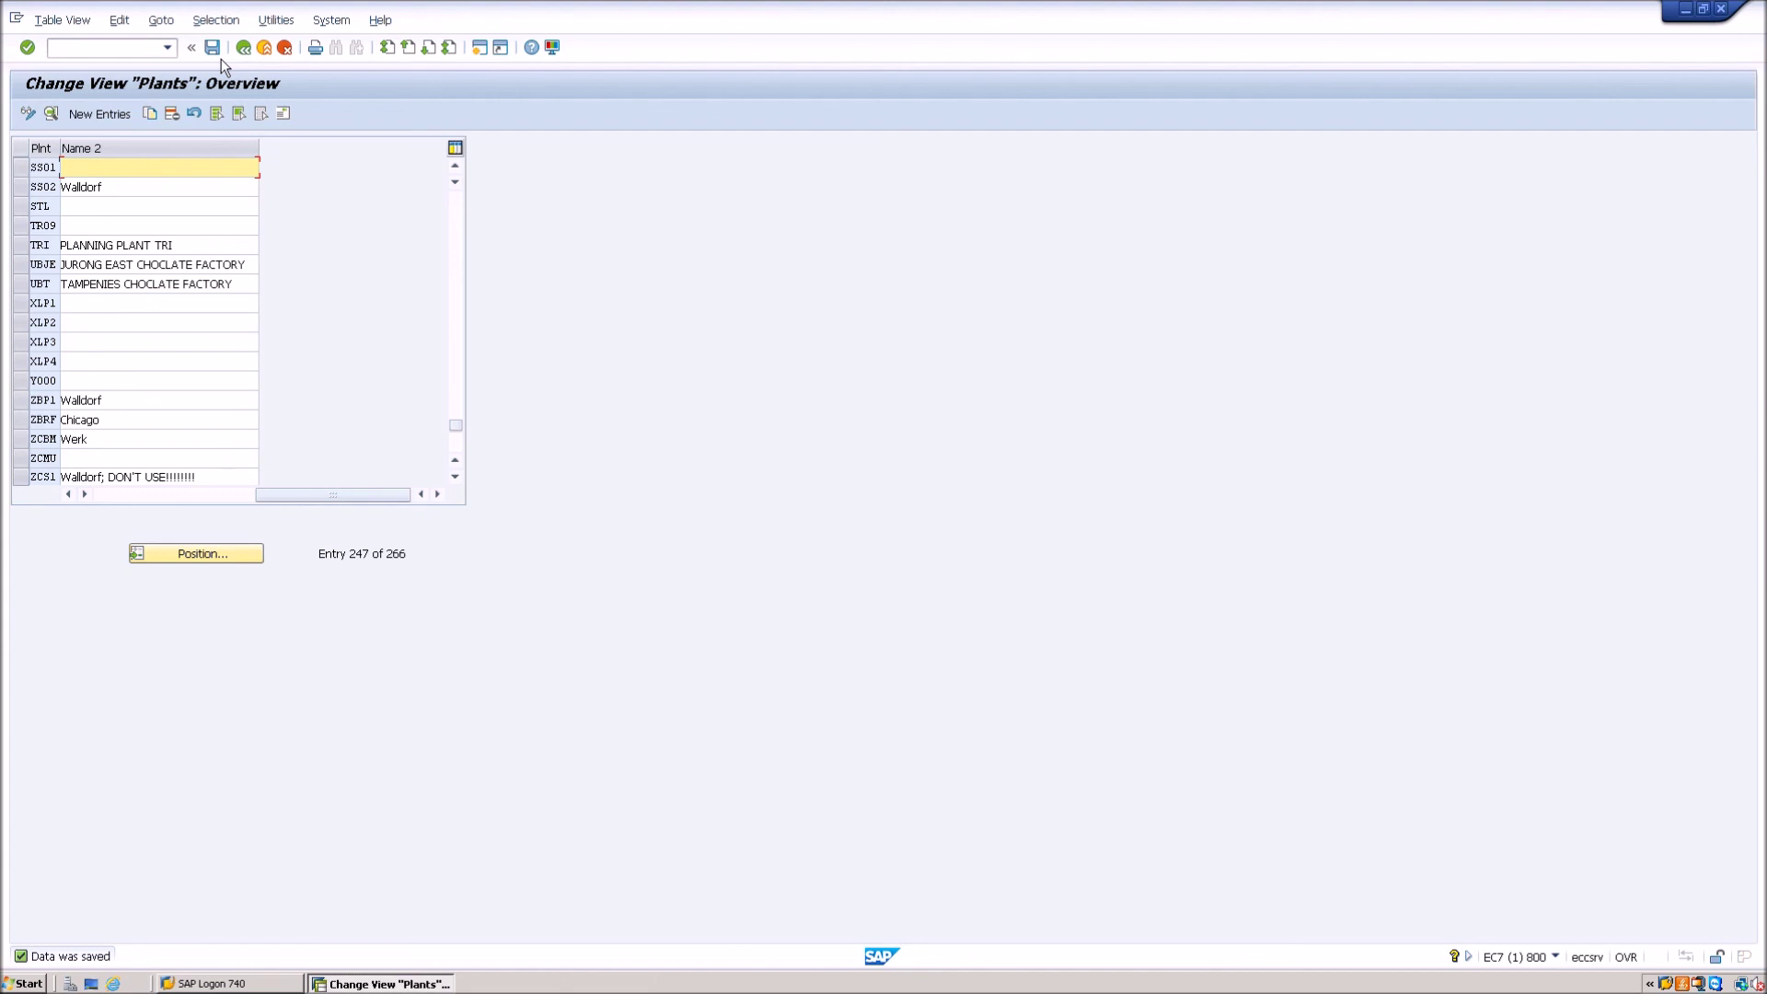
Step: Save once more and go back from the Plants table to the Choose Activity list
key(ctrl+s)
click(252, 55)
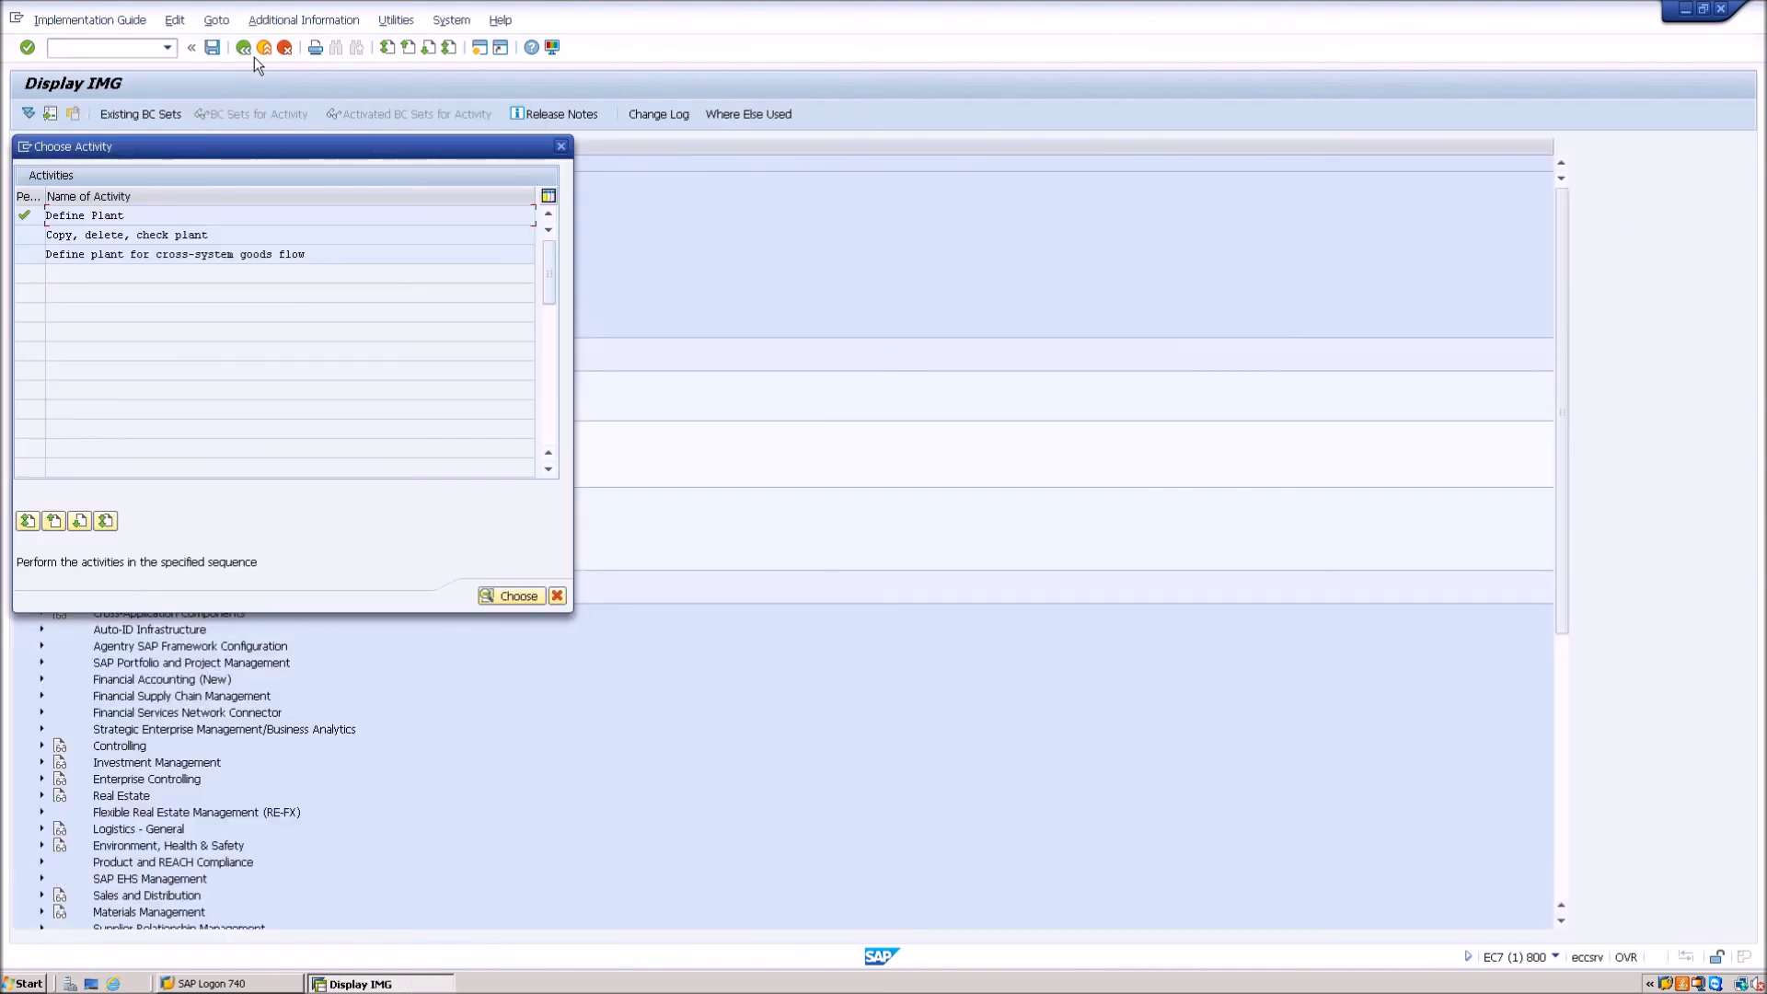